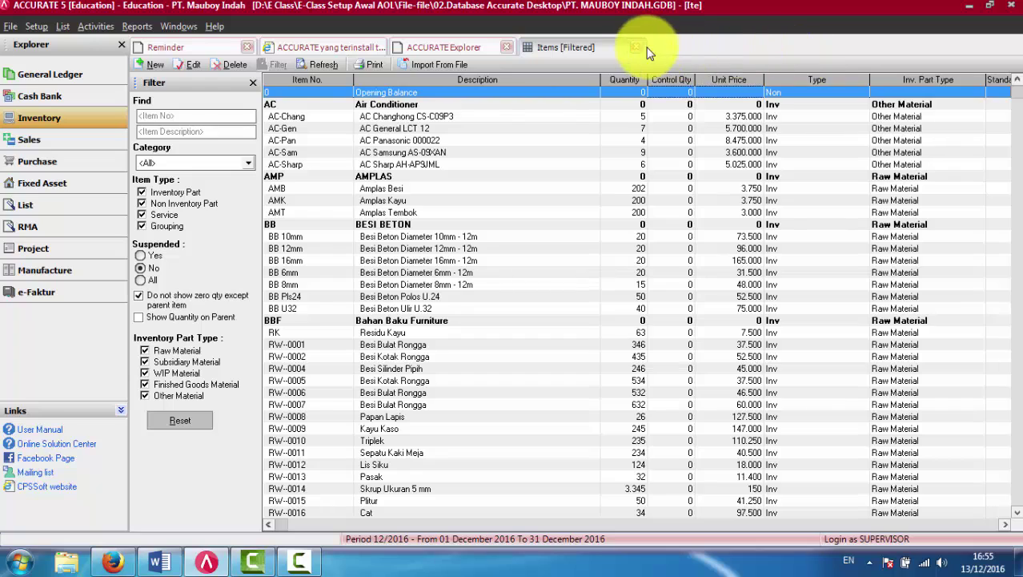
- Close the item list and start a new purchase invoice for the vendor Glodok Elektronik
{"action": "left_click", "coordinate": [636, 47]}
{"action": "left_click", "coordinate": [42, 143]}
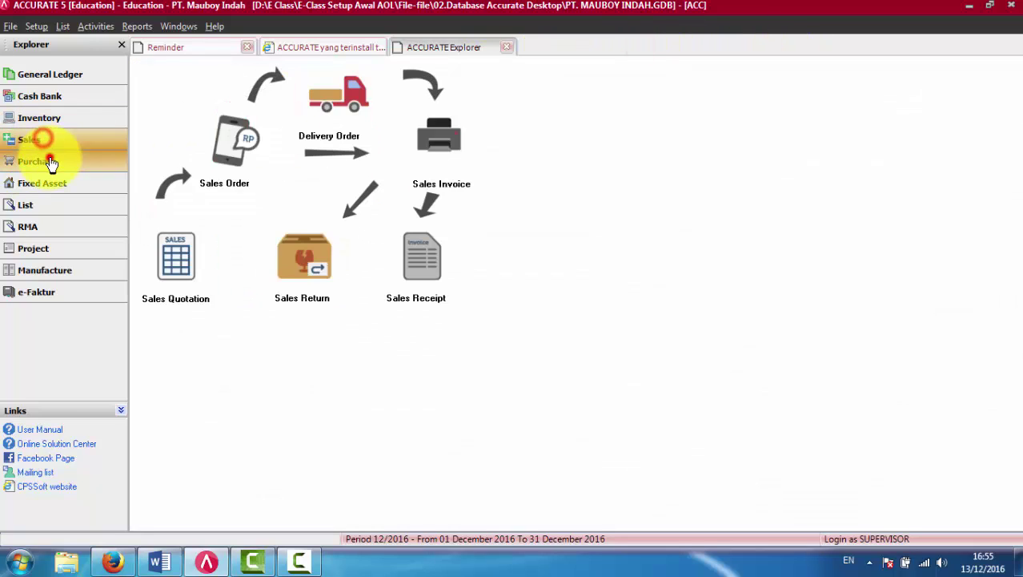
{"action": "left_click", "coordinate": [37, 161]}
{"action": "left_click", "coordinate": [416, 149]}
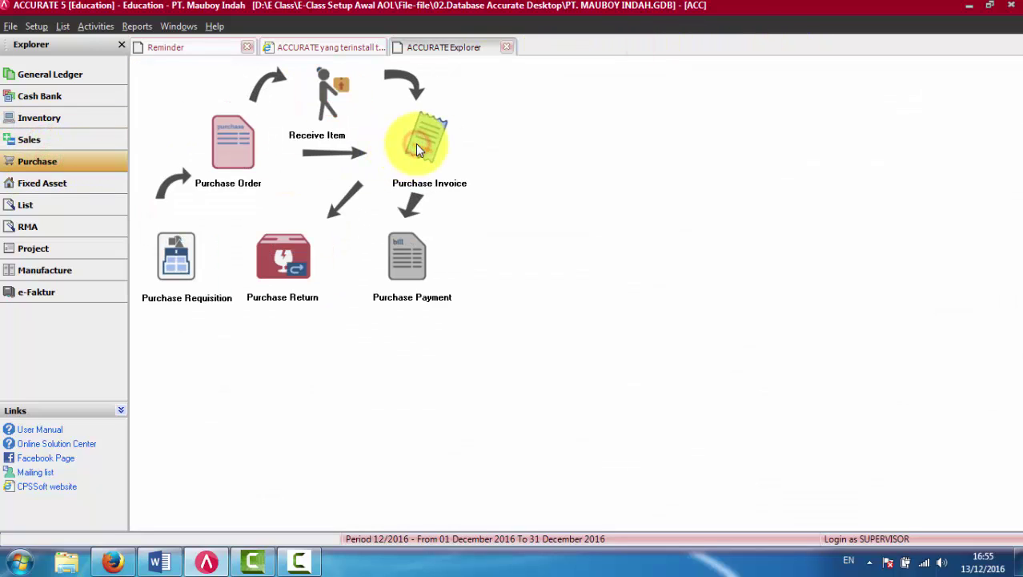
{"action": "left_click", "coordinate": [363, 116]}
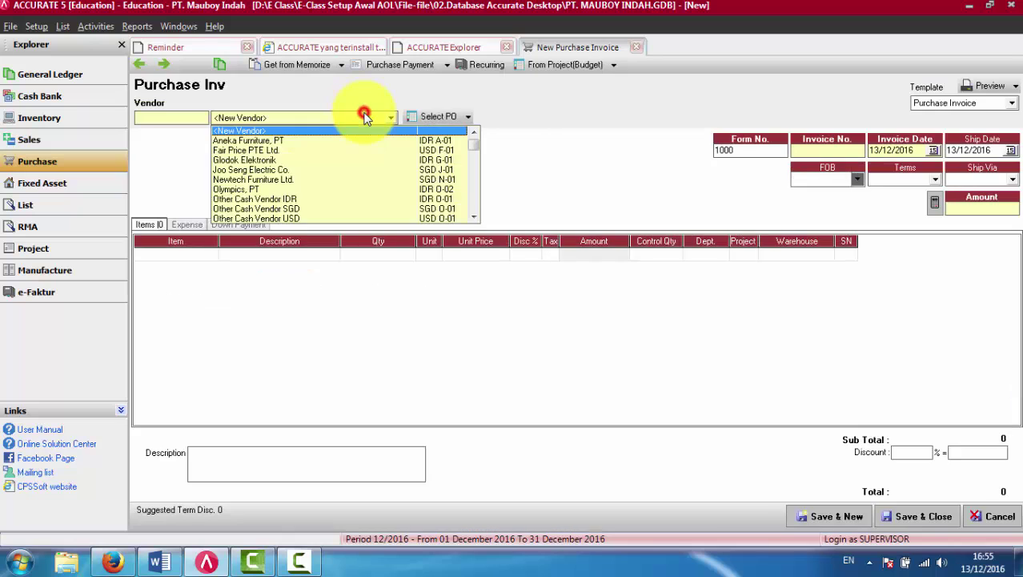
{"action": "left_click", "coordinate": [241, 160]}
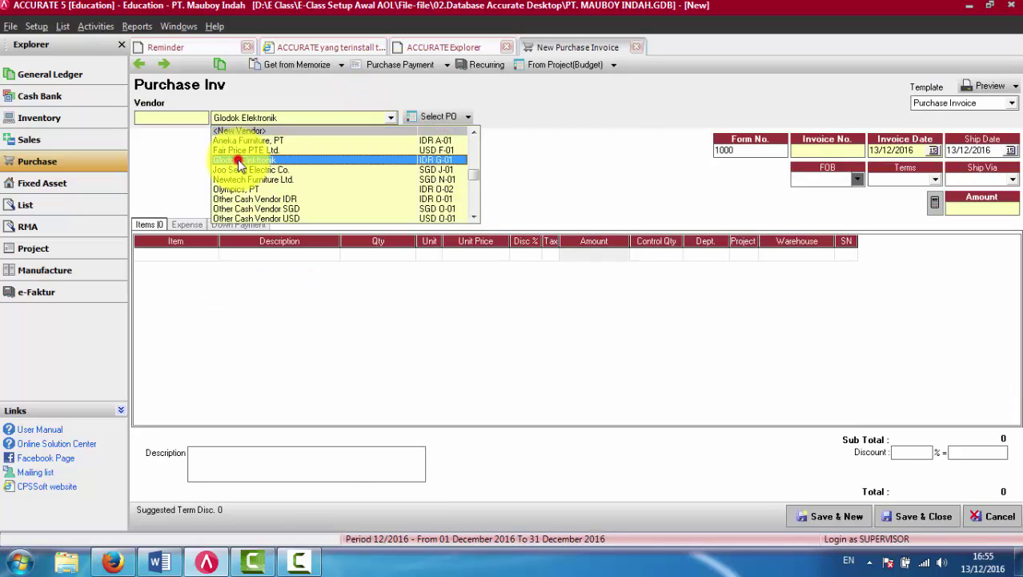
- Enter an invoice number for the new purchase invoice
{"action": "left_click", "coordinate": [186, 260]}
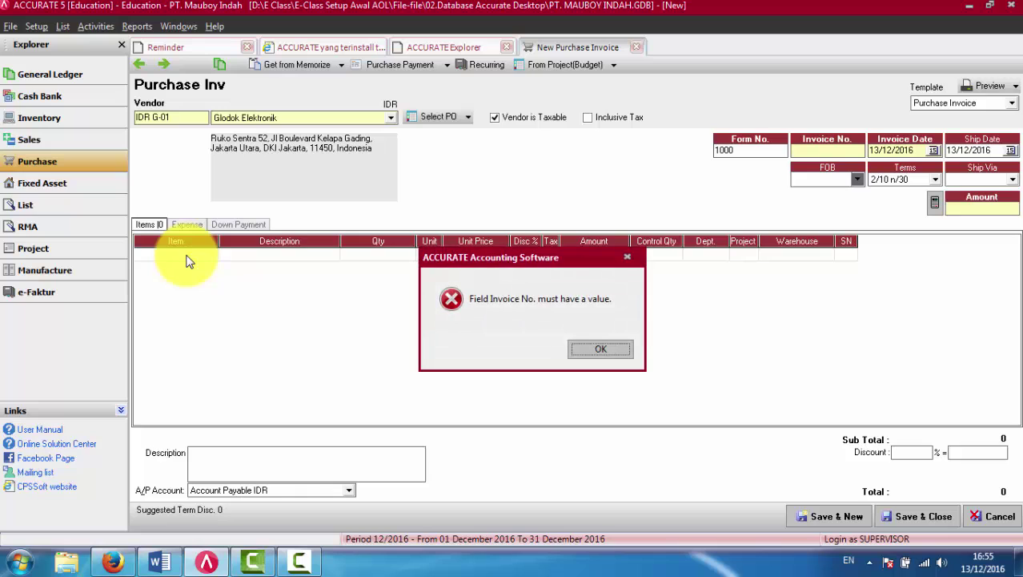
{"action": "key", "text": "Return"}
{"action": "type", "text": "w43"}
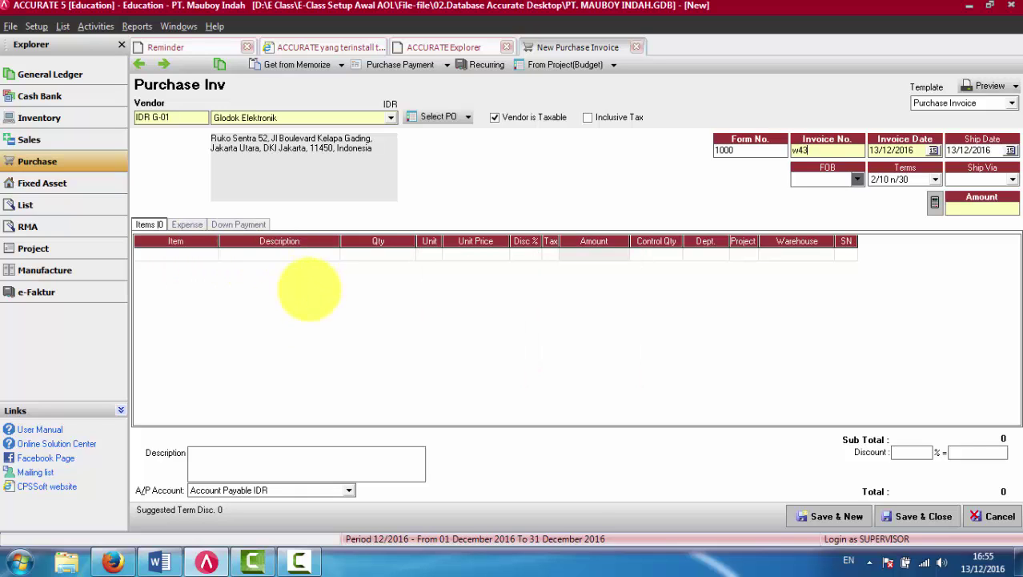
{"action": "type", "text": "43"}
- Add the item AC Changhong CS-C09P3 (AC-Chang) to the first line of the purchase invoice
{"action": "left_click", "coordinate": [212, 258]}
{"action": "key", "text": "Return"}
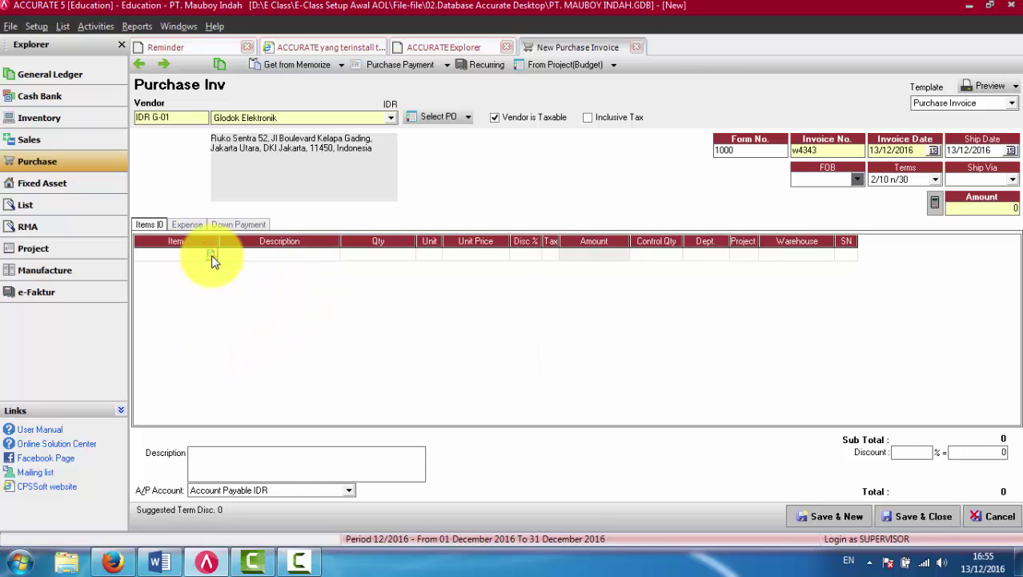
{"action": "left_click", "coordinate": [250, 325]}
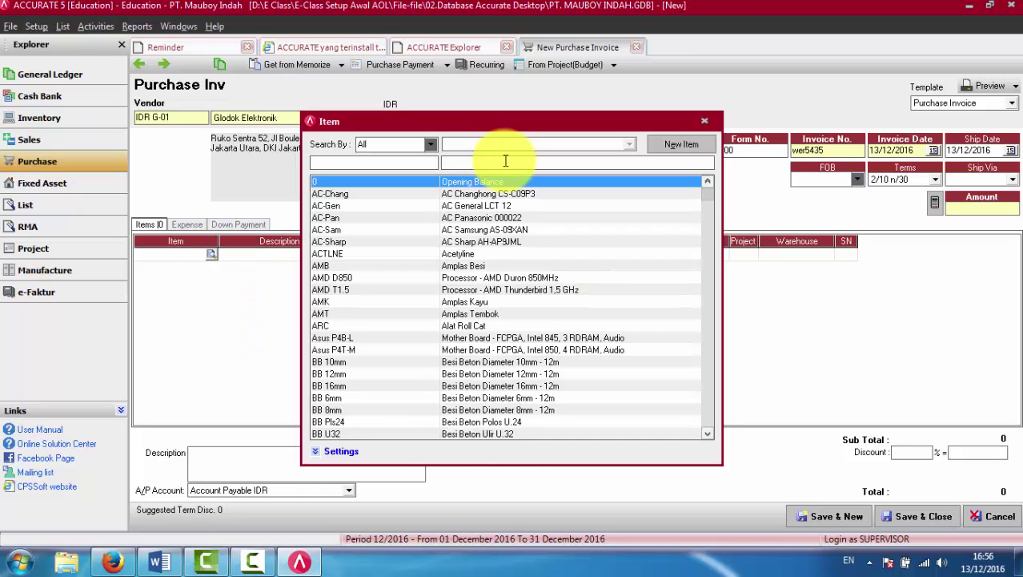
{"action": "left_click", "coordinate": [479, 195]}
{"action": "left_click", "coordinate": [479, 195]}
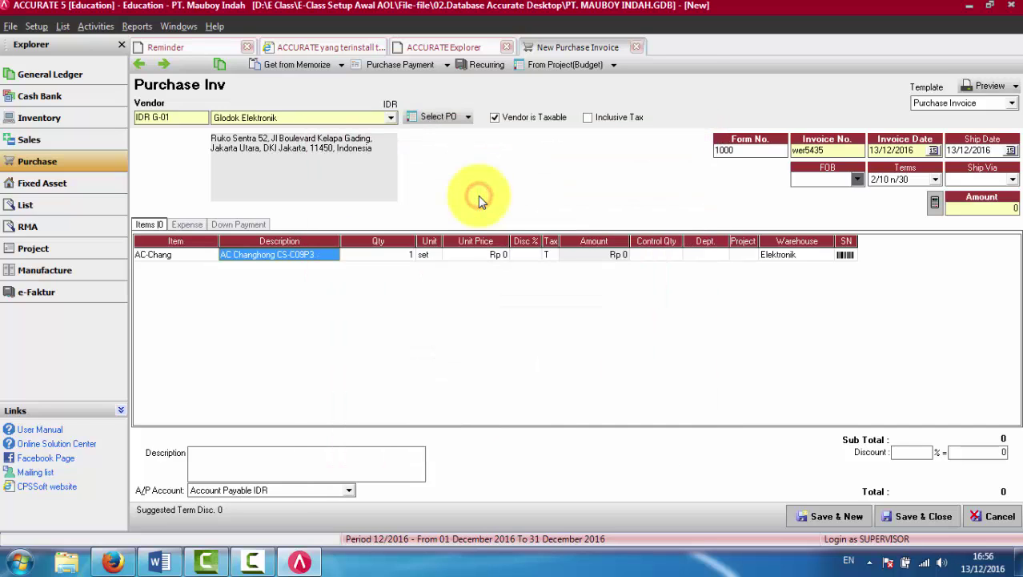
- Check the purchase price history of the AC-Chang line, and close the purchase invoice without saving it
{"action": "left_click", "coordinate": [476, 258]}
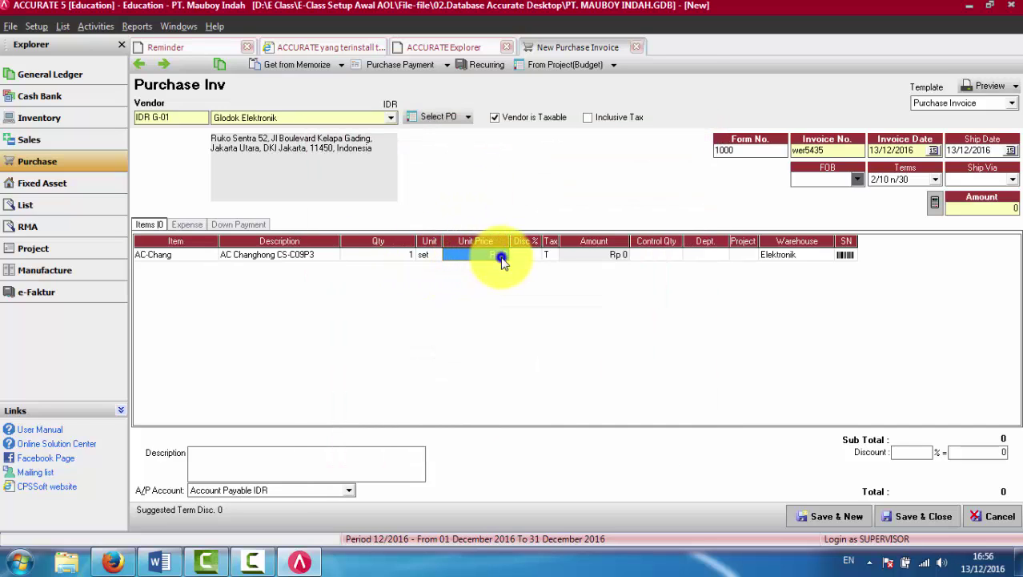
{"action": "right_click", "coordinate": [500, 261]}
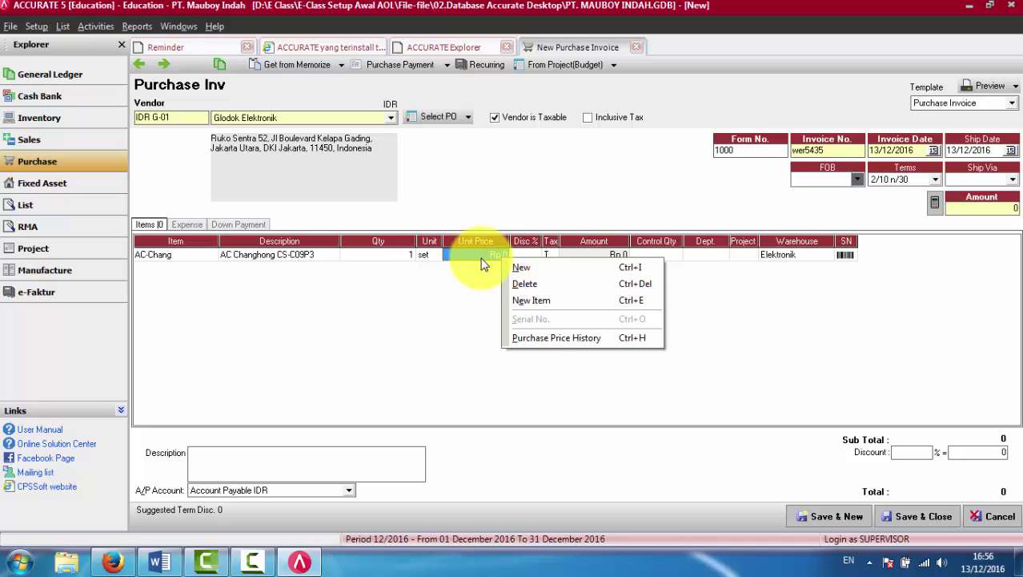
{"action": "left_click", "coordinate": [535, 338]}
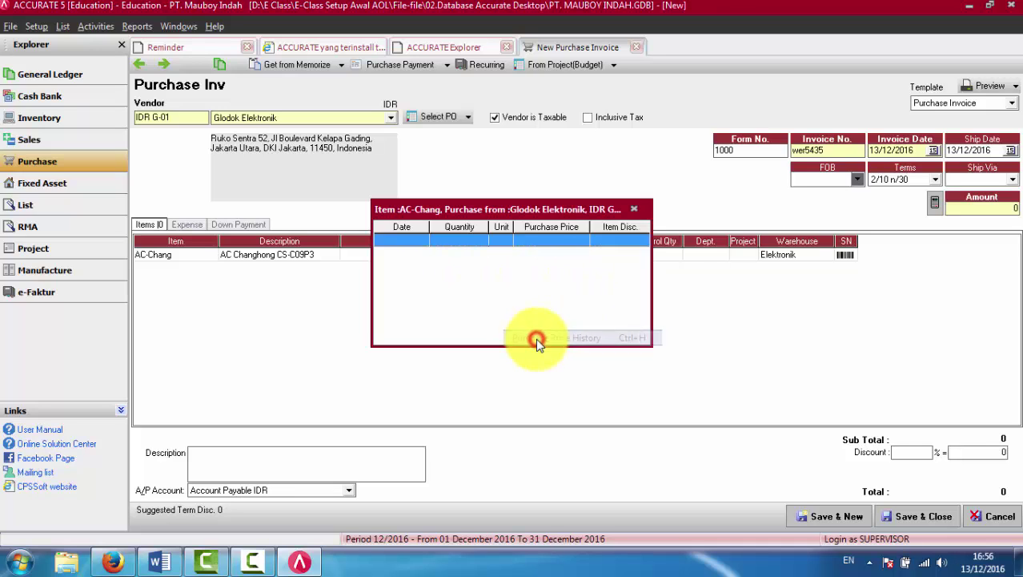
{"action": "left_click", "coordinate": [634, 209]}
{"action": "left_click", "coordinate": [522, 254]}
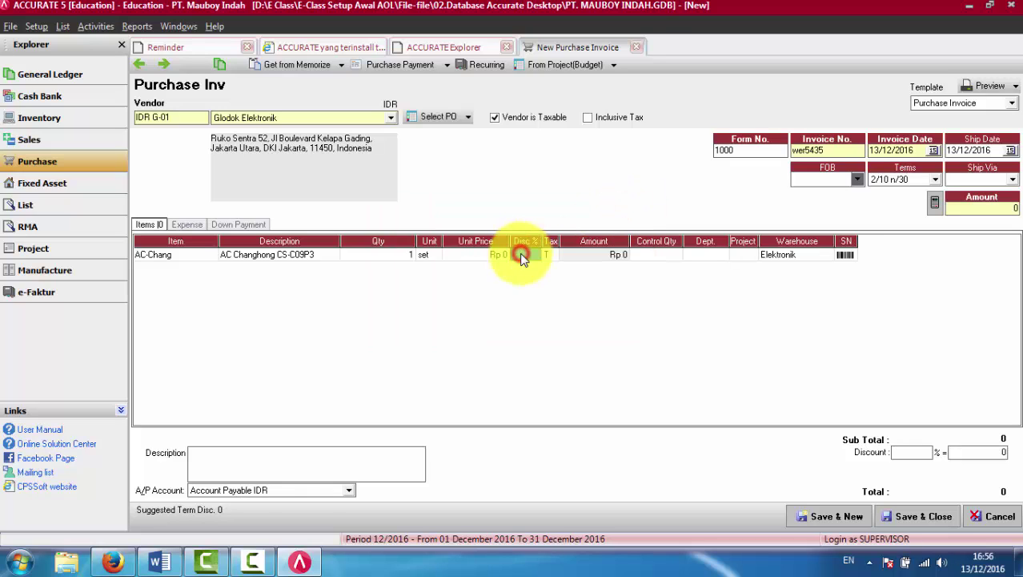
{"action": "left_click", "coordinate": [637, 47]}
{"action": "left_click", "coordinate": [513, 317]}
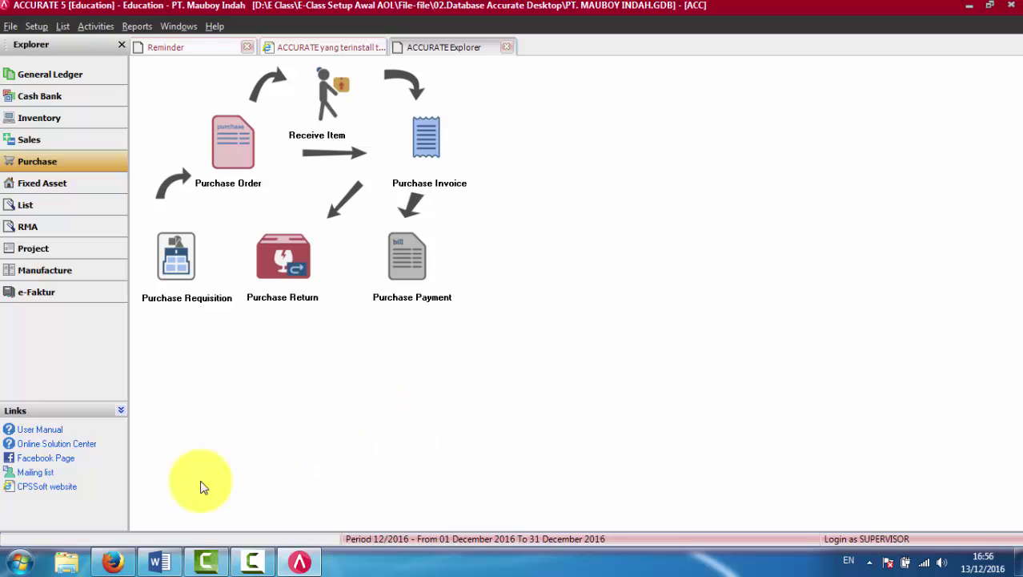
- Switch to Accurate Online in Firefox and open a new supplier price (Harga Pemasok) record
{"action": "left_click", "coordinate": [113, 562]}
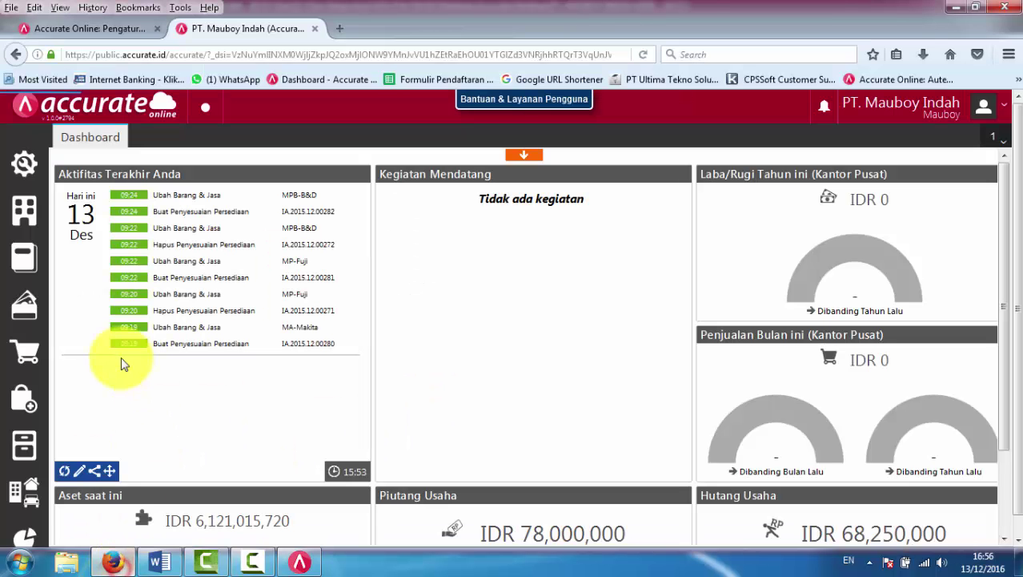
{"action": "left_click", "coordinate": [27, 444]}
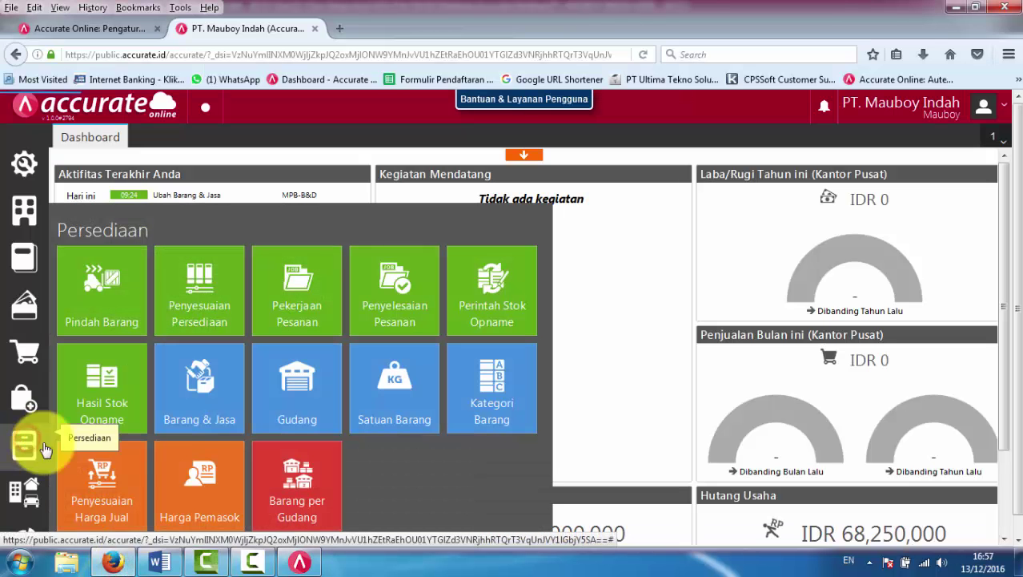
{"action": "left_click", "coordinate": [206, 467]}
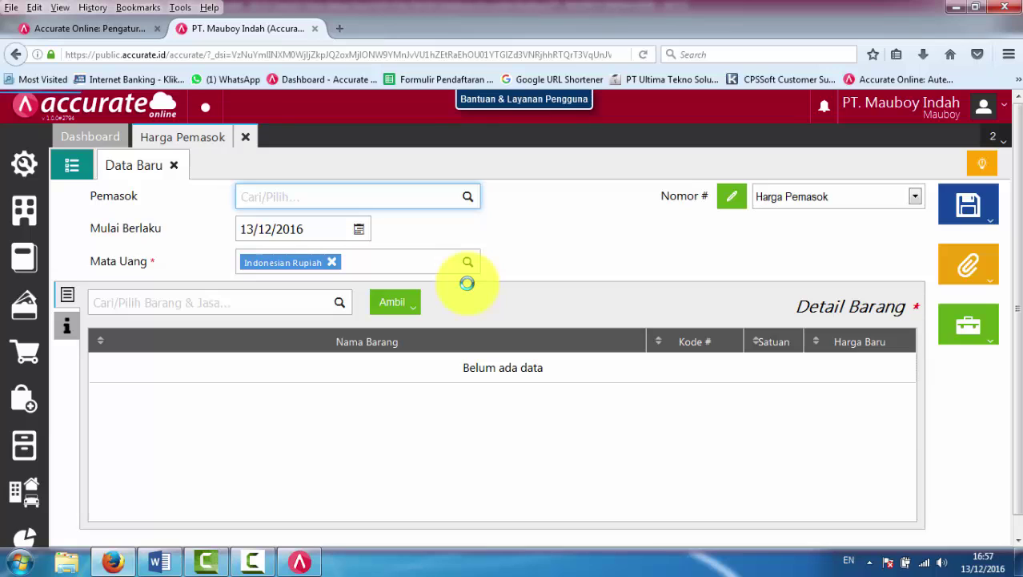
- Open AC Changhong CS-C09P3 in Barang & Jasa and examine its purchase price and minimum purchase settings
{"action": "left_click", "coordinate": [33, 447]}
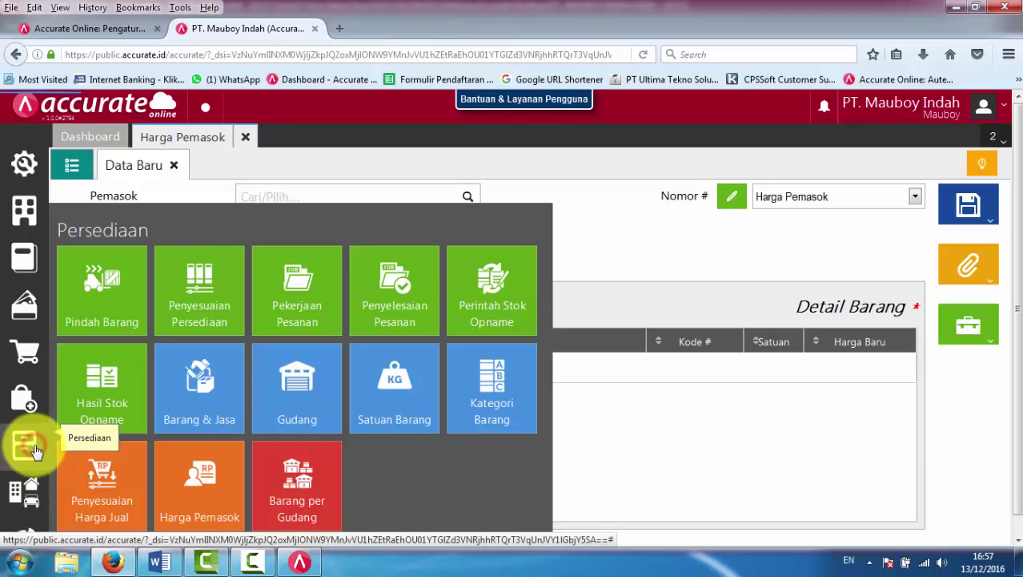
{"action": "left_click", "coordinate": [195, 391]}
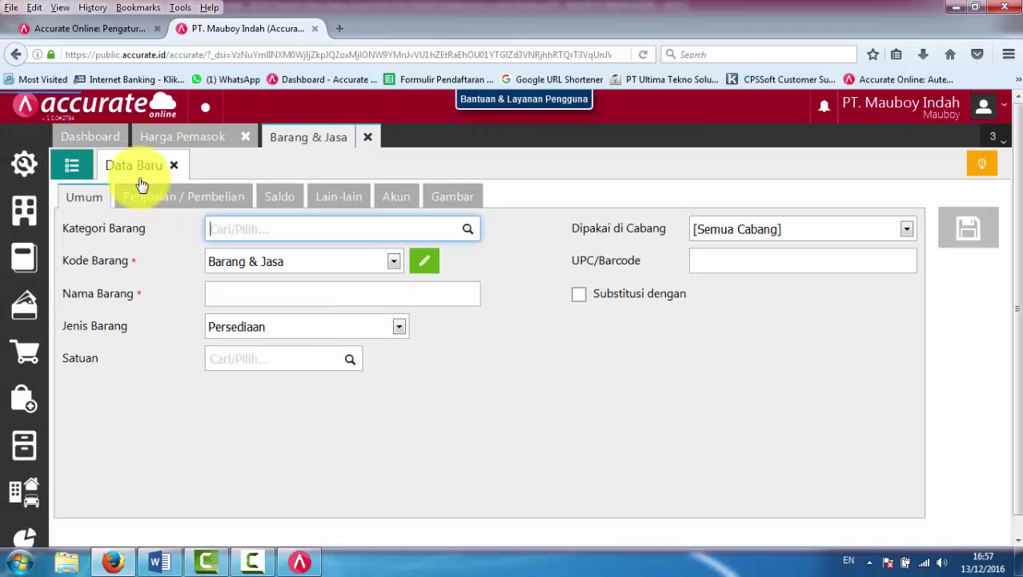
{"action": "left_click", "coordinate": [72, 166]}
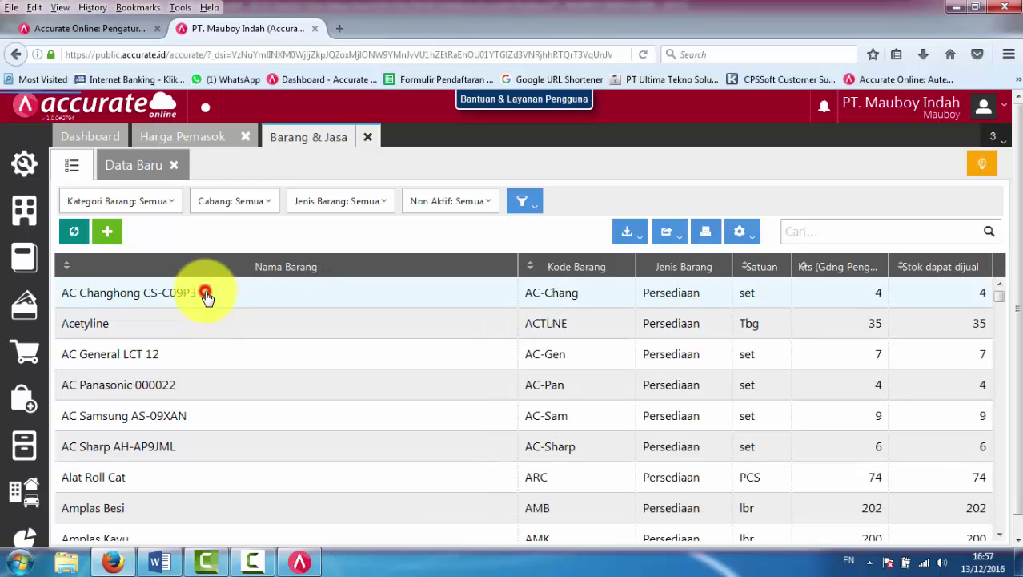
{"action": "left_click", "coordinate": [206, 294]}
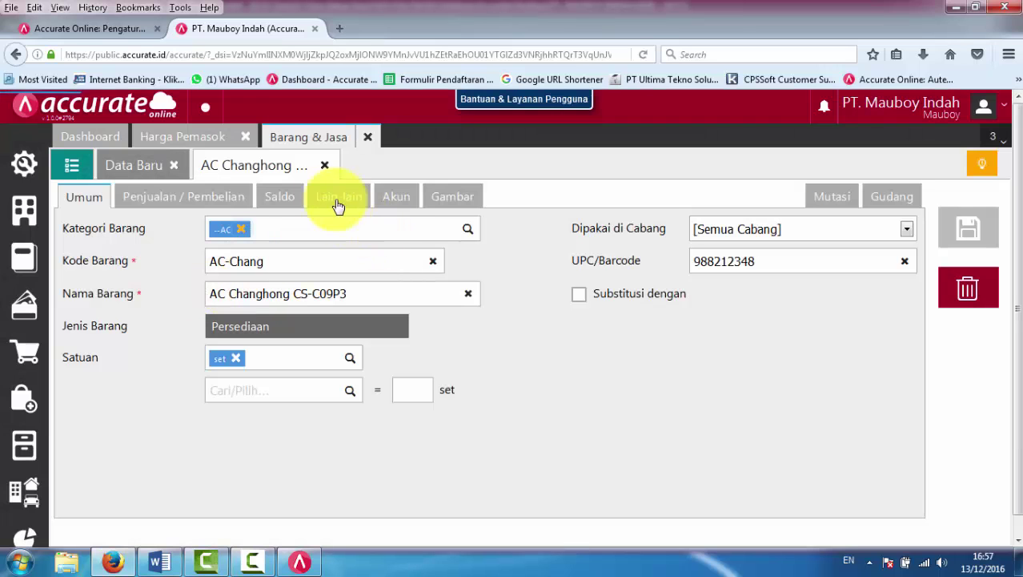
{"action": "left_click", "coordinate": [201, 202]}
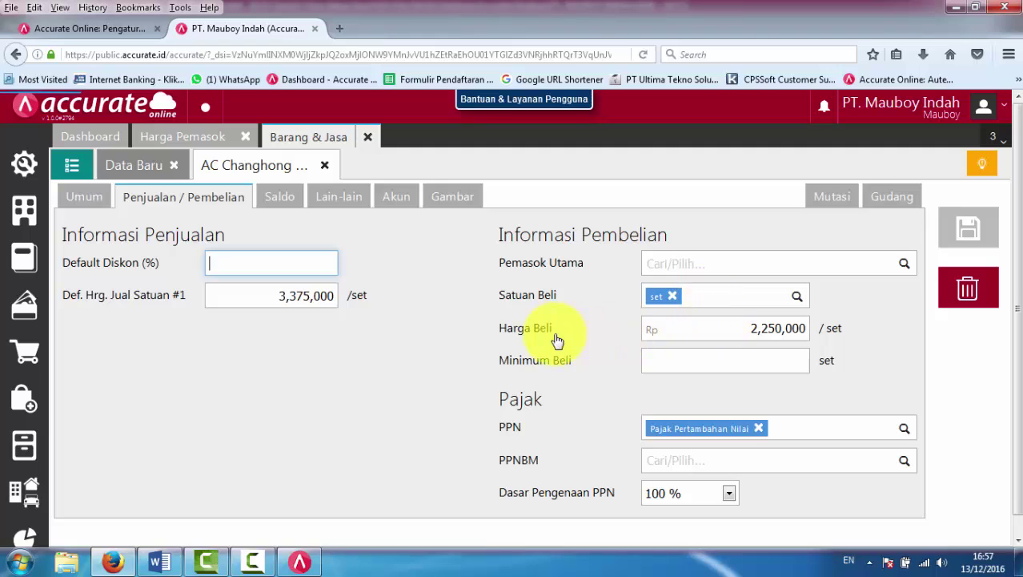
{"action": "left_click", "coordinate": [743, 329]}
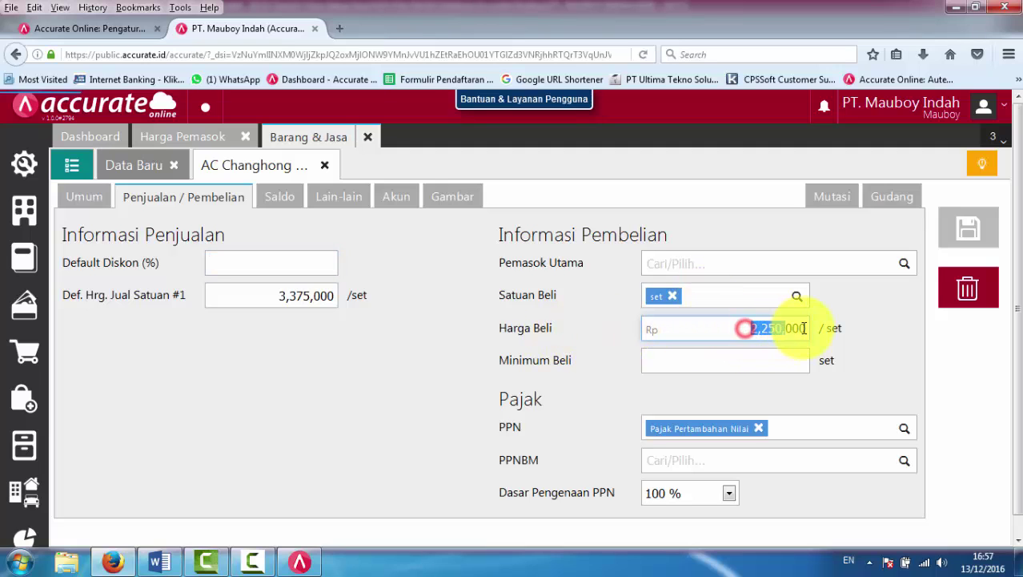
{"action": "left_click", "coordinate": [786, 363]}
{"action": "left_click", "coordinate": [693, 364]}
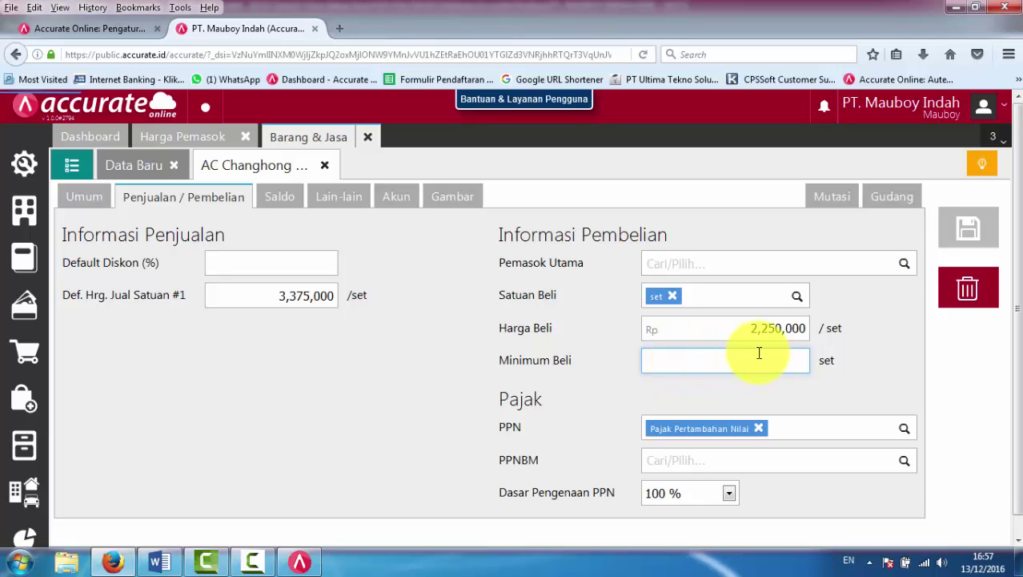
- Return to the new supplier price record and choose Glodok Elektronik as its supplier
{"action": "left_click", "coordinate": [195, 141]}
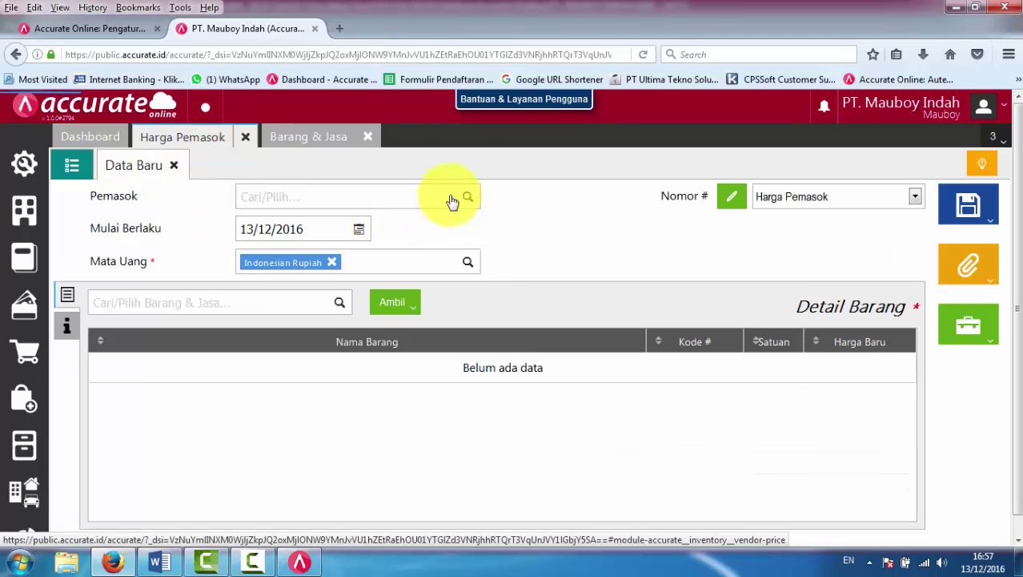
{"action": "left_click", "coordinate": [465, 198]}
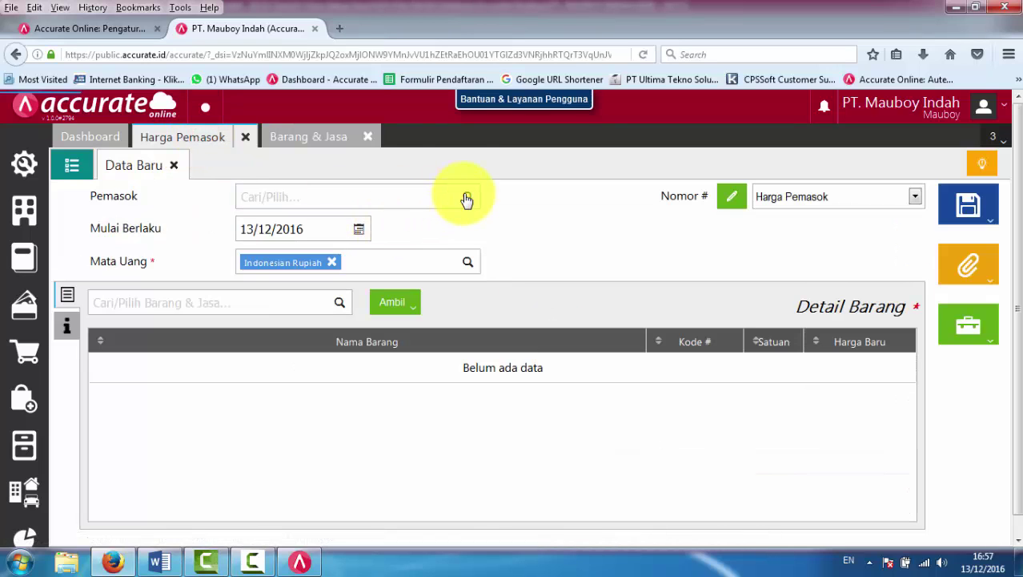
{"action": "left_click", "coordinate": [467, 199]}
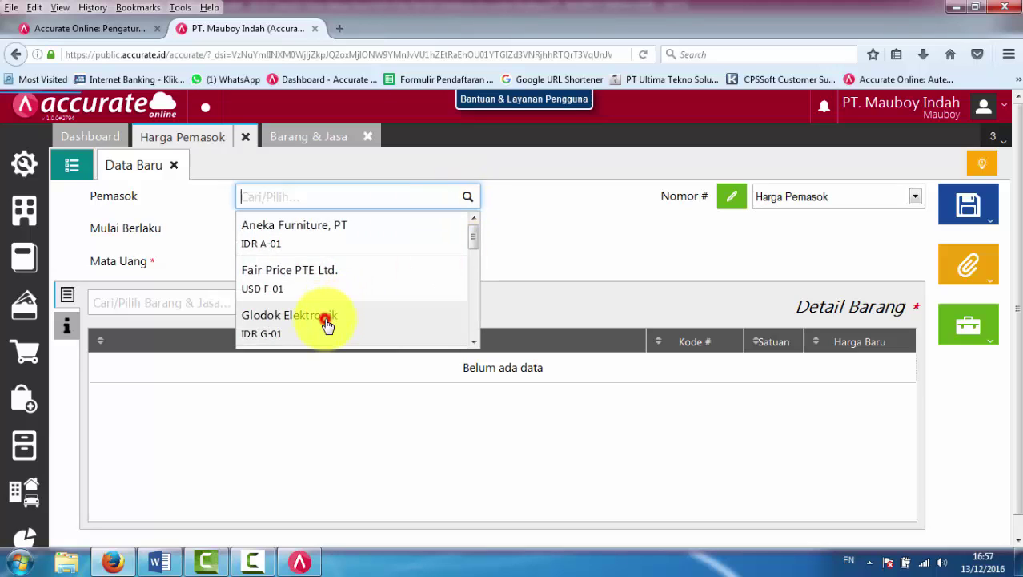
{"action": "left_click", "coordinate": [338, 314]}
- Set the effective start date (Mulai Berlaku) of the supplier price to 10/01/2016
{"action": "left_click", "coordinate": [331, 229]}
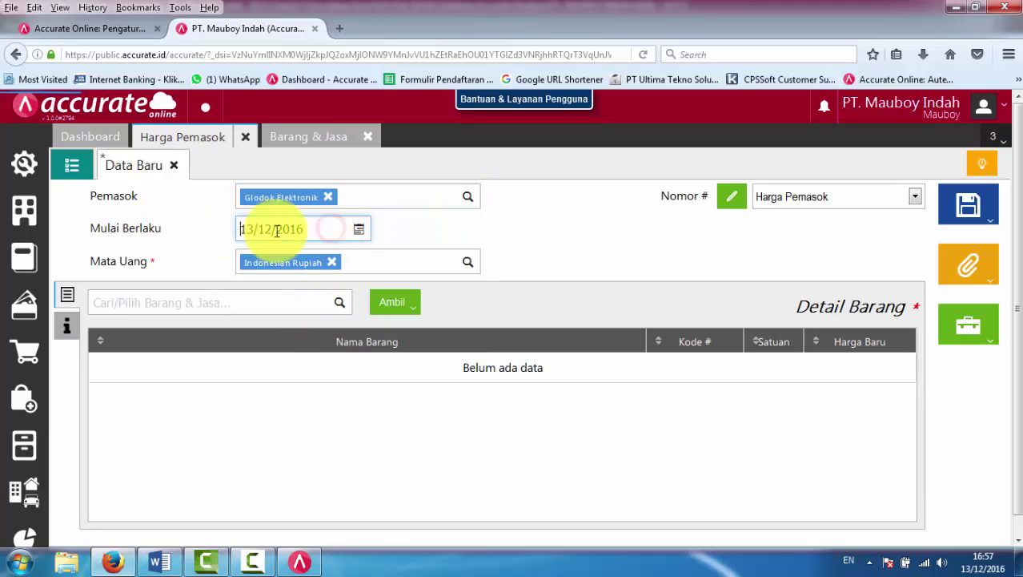
{"action": "left_click", "coordinate": [325, 231]}
{"action": "type", "text": "10/"}
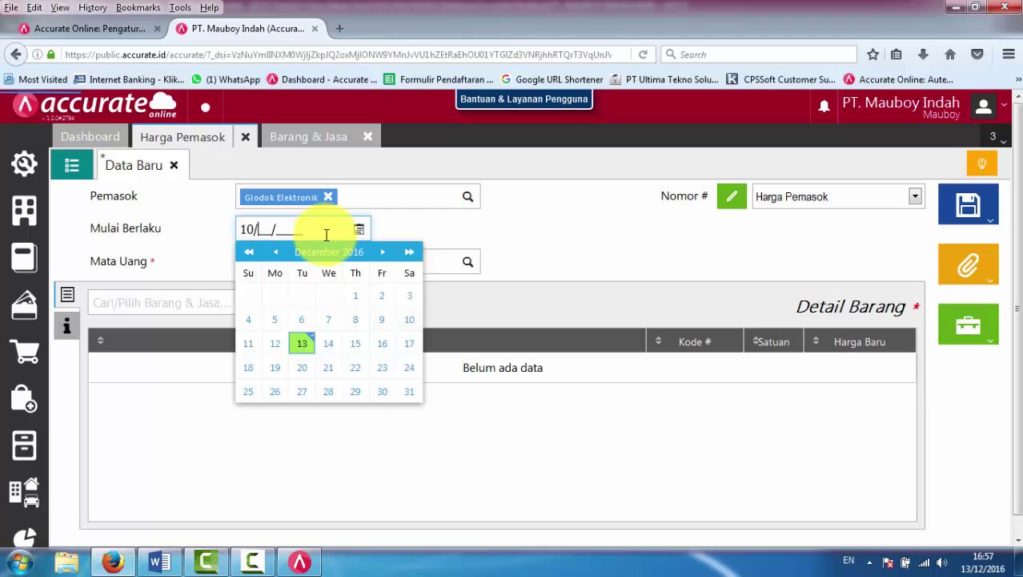
{"action": "type", "text": "01/2016"}
{"action": "left_click", "coordinate": [247, 345]}
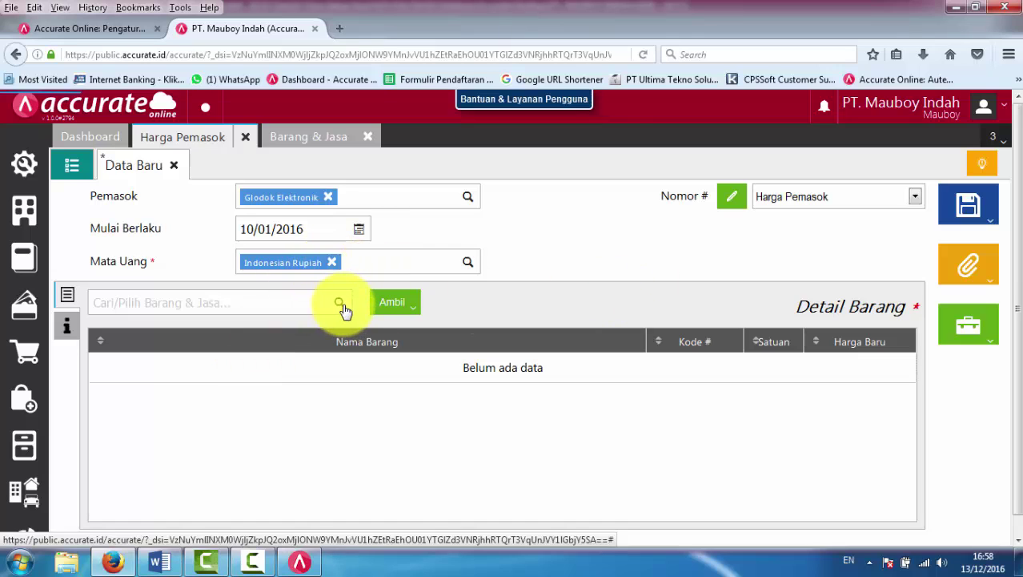
- Review the available currencies for the supplier price and reselect Indonesian Rupiah
{"action": "left_click", "coordinate": [469, 265]}
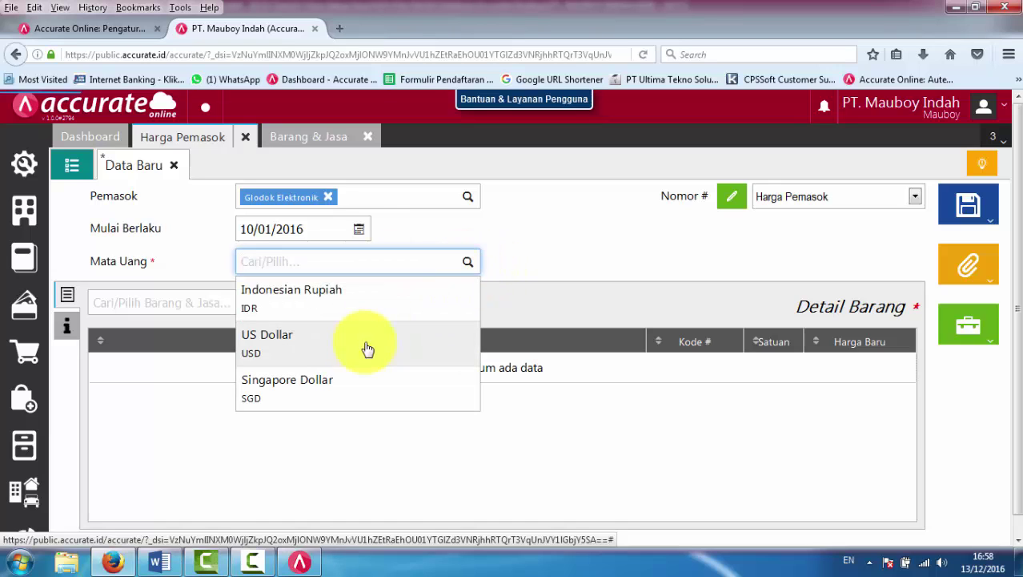
{"action": "left_click", "coordinate": [539, 269]}
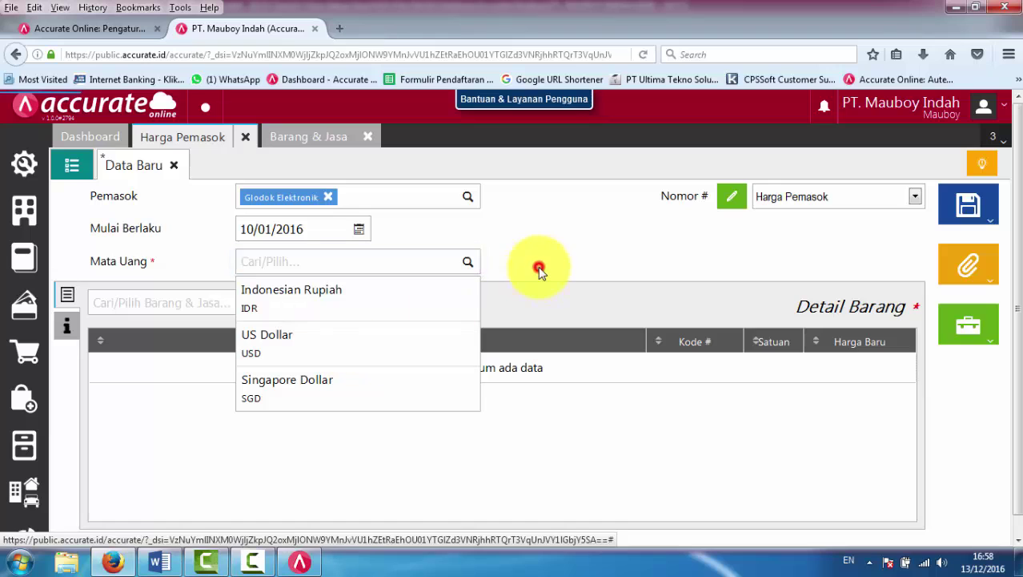
{"action": "left_click", "coordinate": [468, 264]}
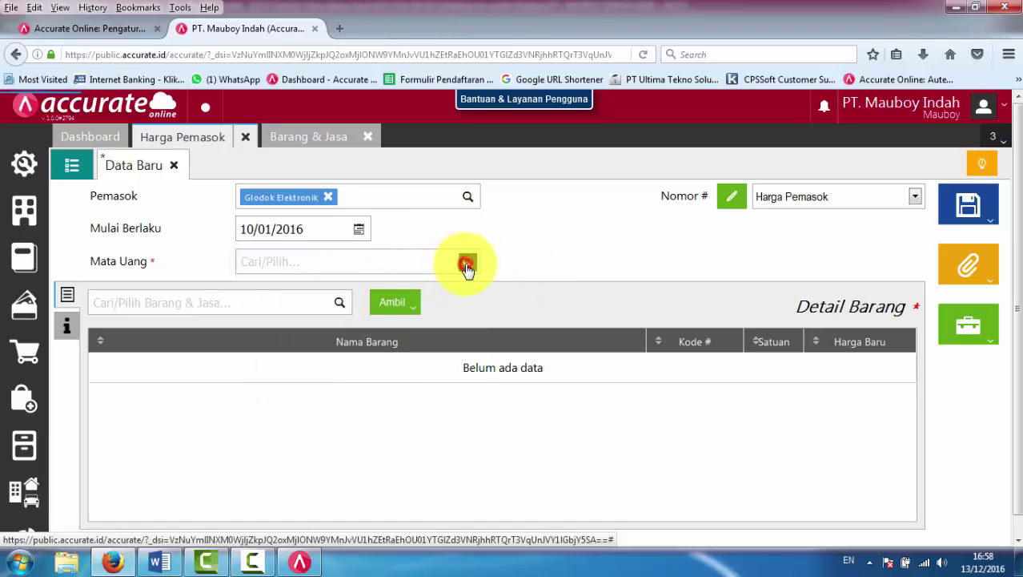
{"action": "left_click", "coordinate": [422, 266]}
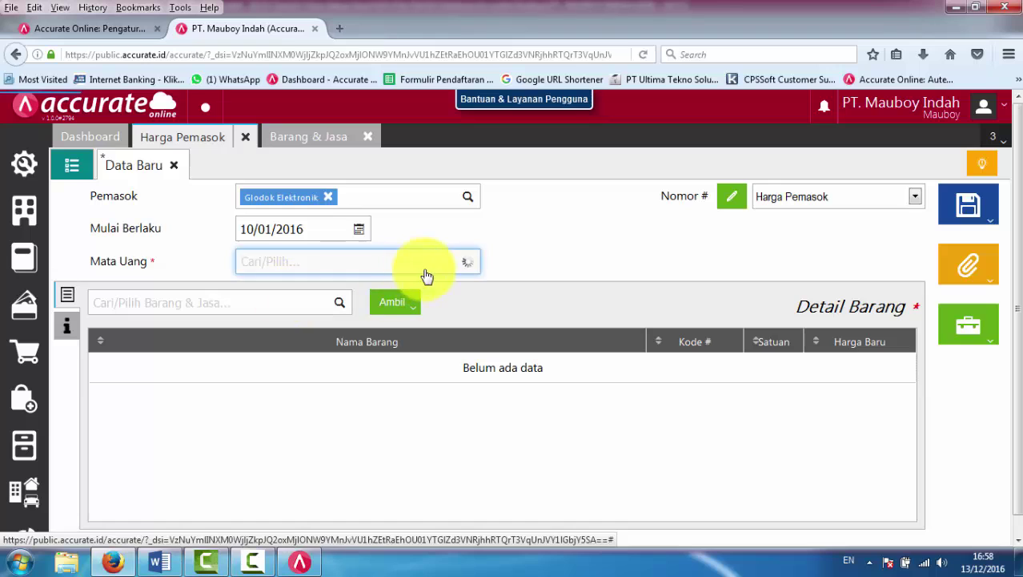
{"action": "left_click", "coordinate": [314, 299]}
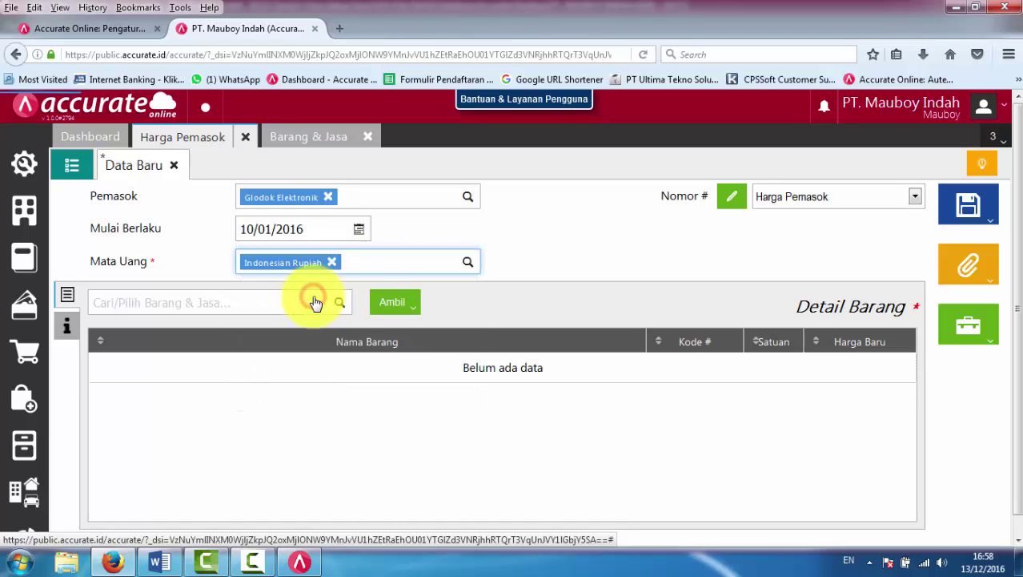
- Add AC Changhong CS-C09P3 to the supplier price details with unit set and a new price (Harga Baru) of Rp 2,500,000
{"action": "left_click", "coordinate": [193, 302]}
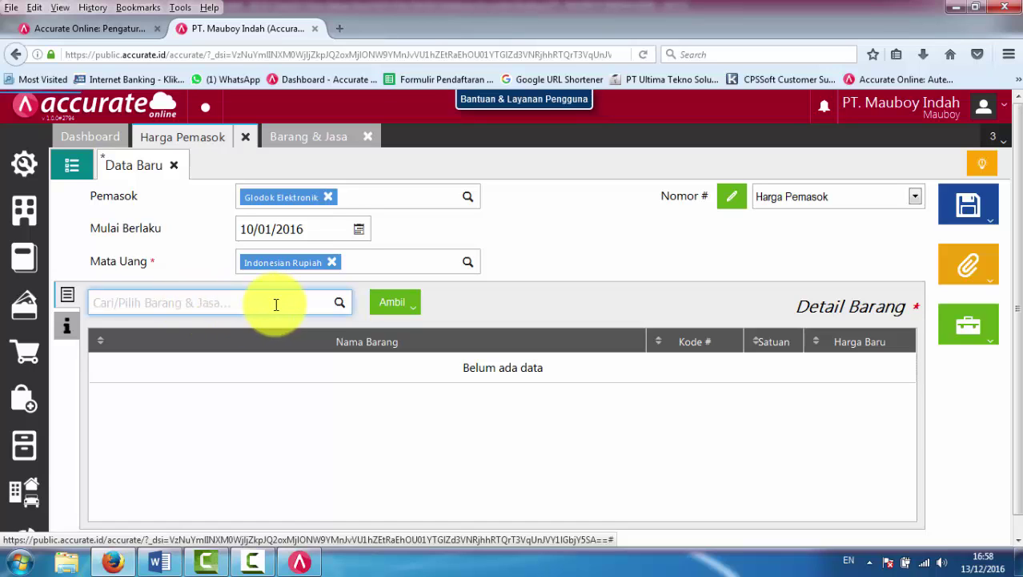
{"action": "type", "text": "ac chang"}
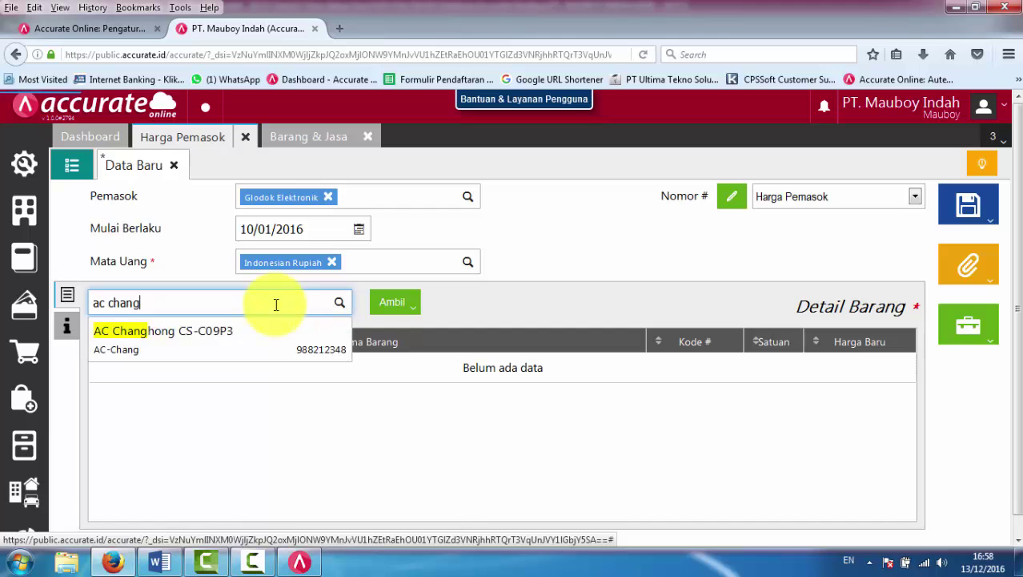
{"action": "left_click", "coordinate": [304, 343]}
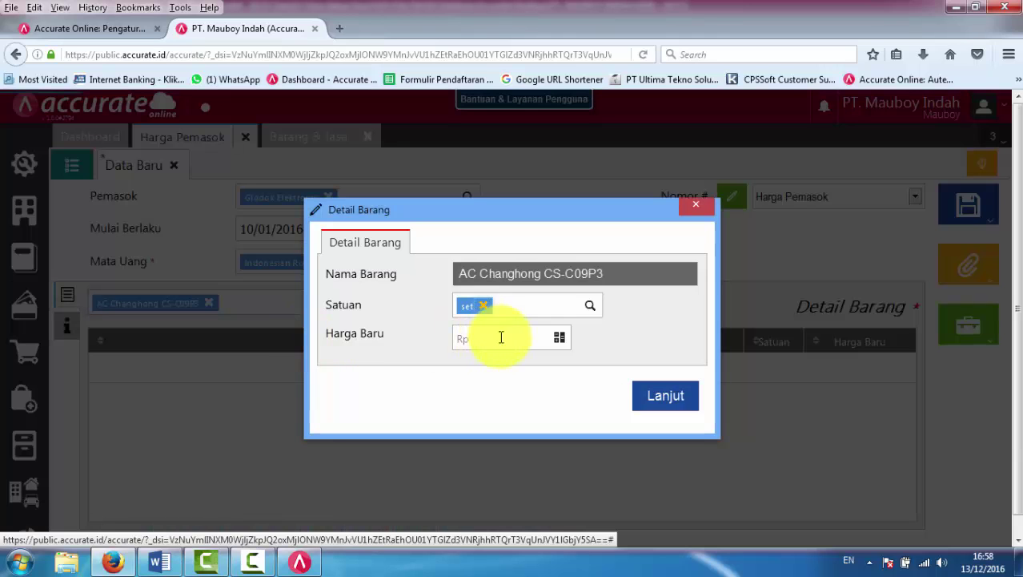
{"action": "left_click", "coordinate": [502, 337]}
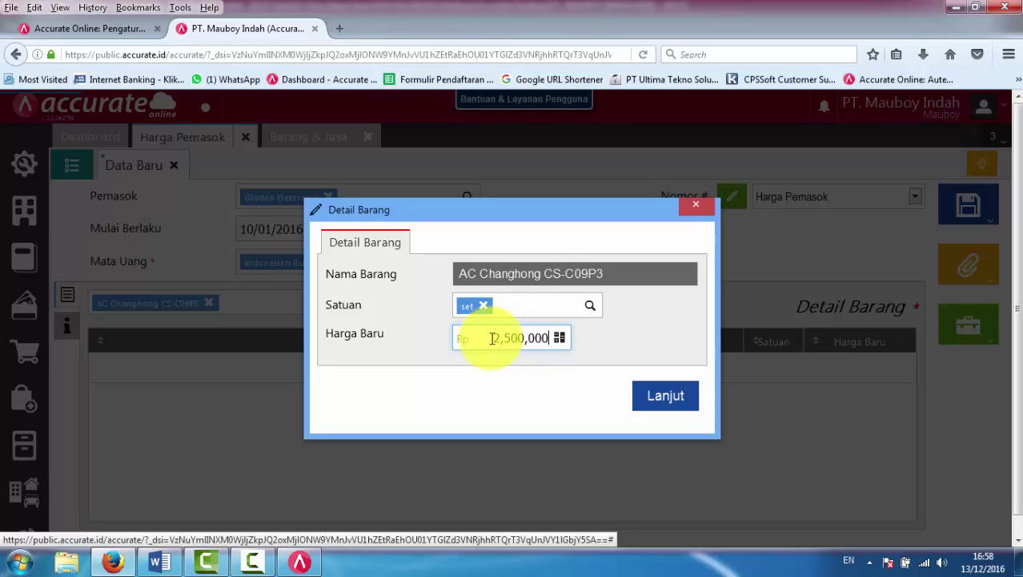
{"action": "left_click", "coordinate": [658, 394]}
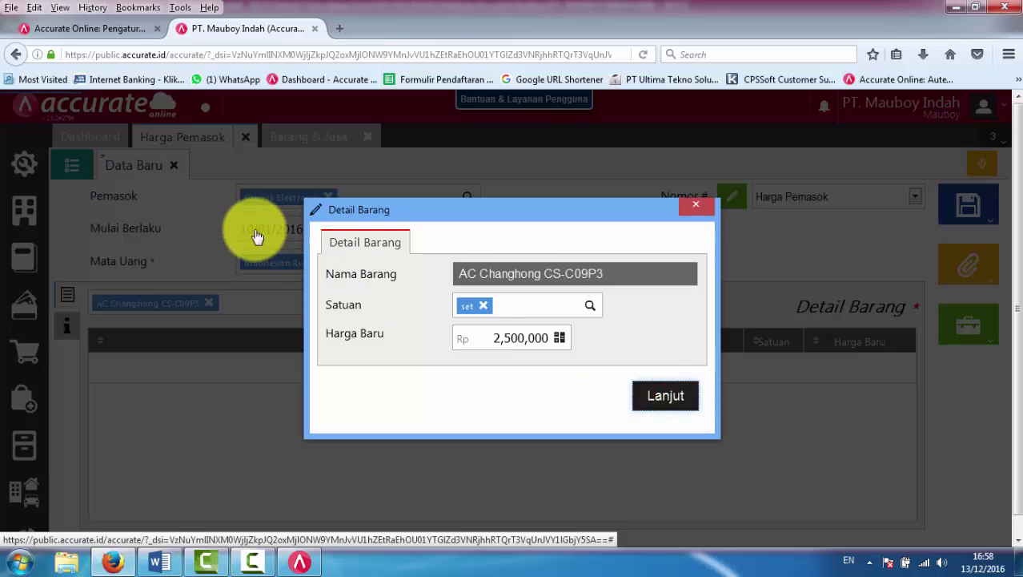
{"action": "left_click", "coordinate": [673, 396]}
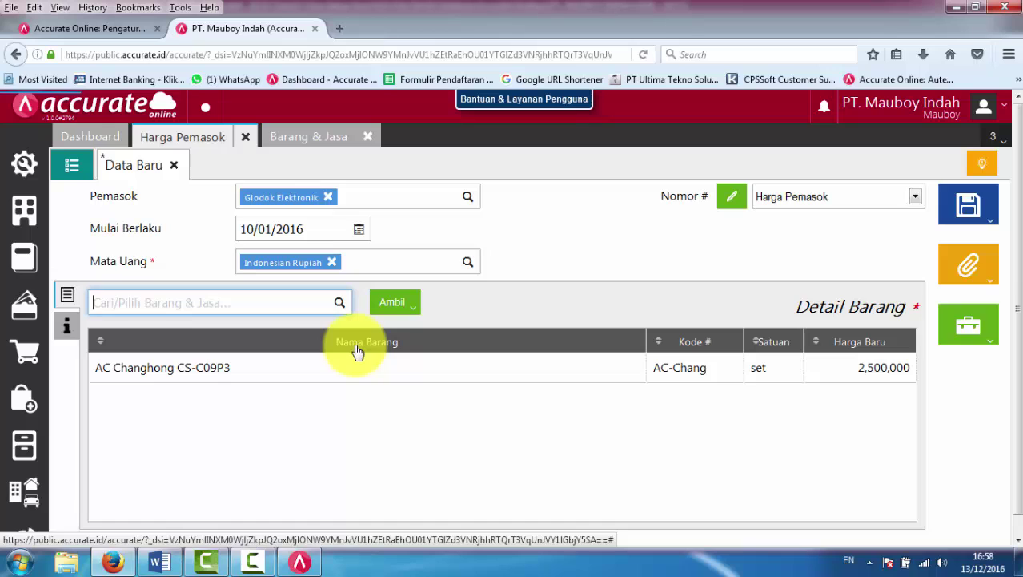
{"action": "left_click", "coordinate": [513, 310]}
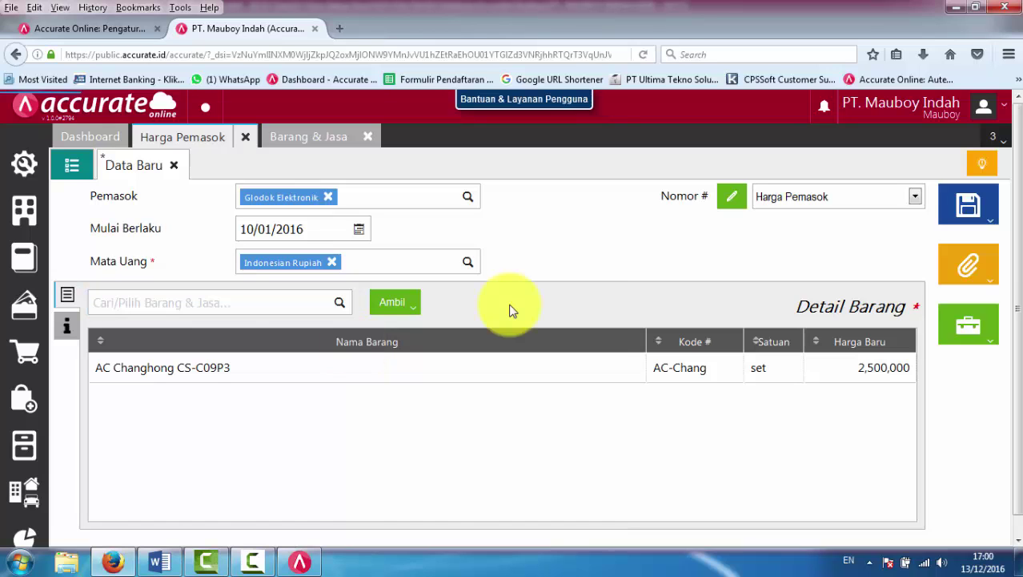
- Download the Excel import template for item details as vendor-price-item-list into the folder 05.Contoh Excel Download dari AOL, and close the import dialog
{"action": "left_click", "coordinate": [411, 310]}
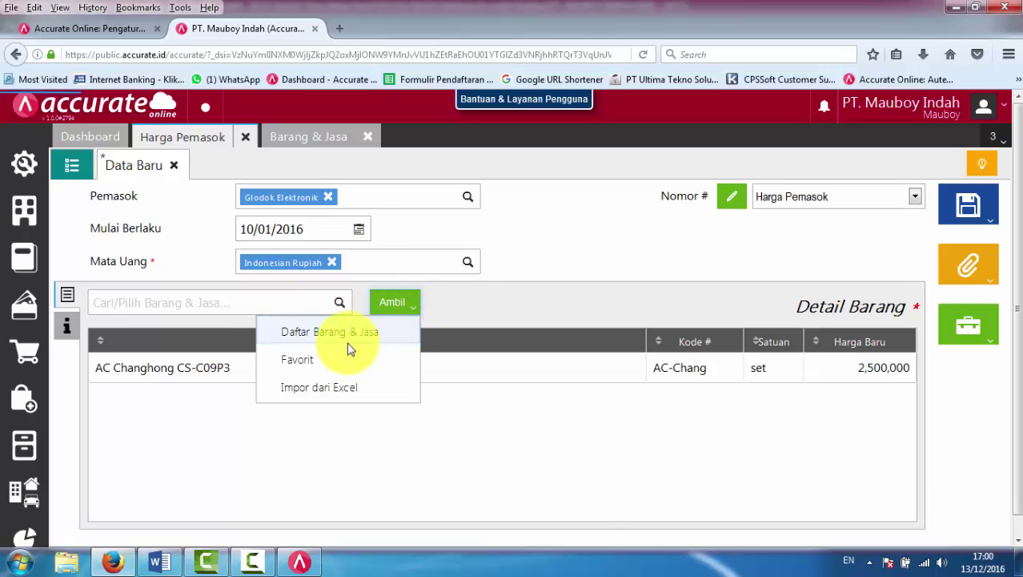
{"action": "left_click", "coordinate": [362, 389]}
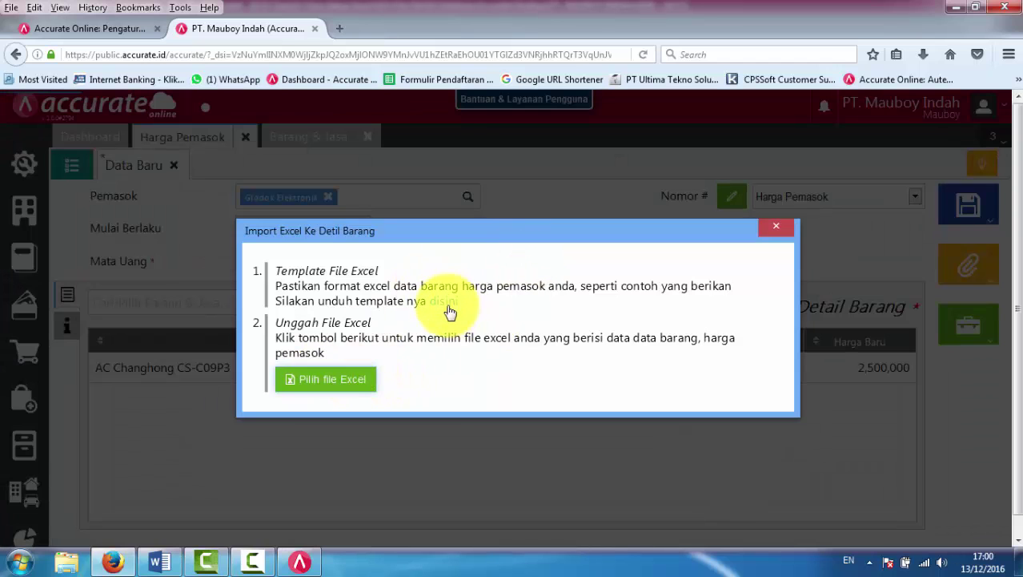
{"action": "left_click", "coordinate": [443, 302]}
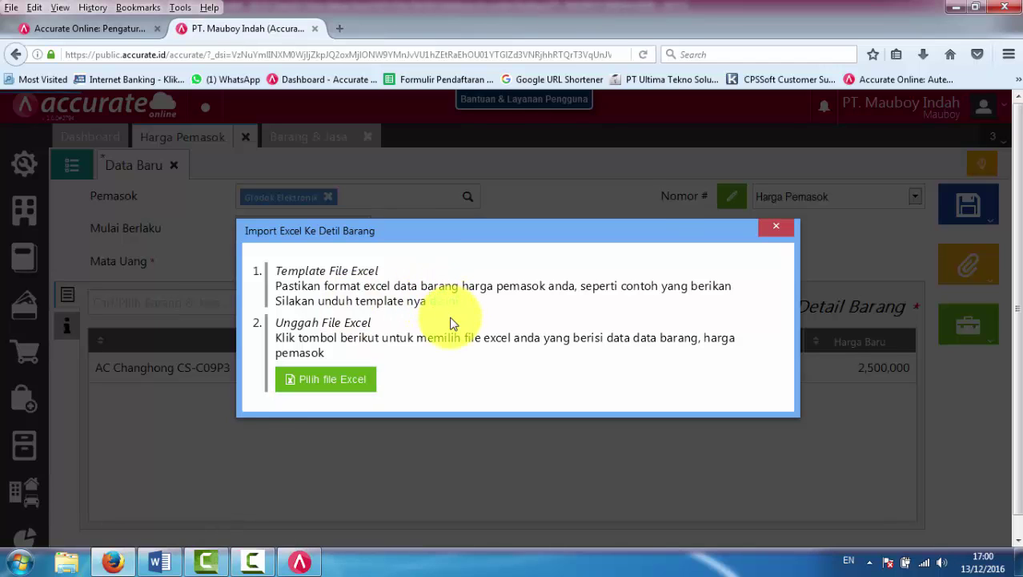
{"action": "left_click", "coordinate": [569, 360]}
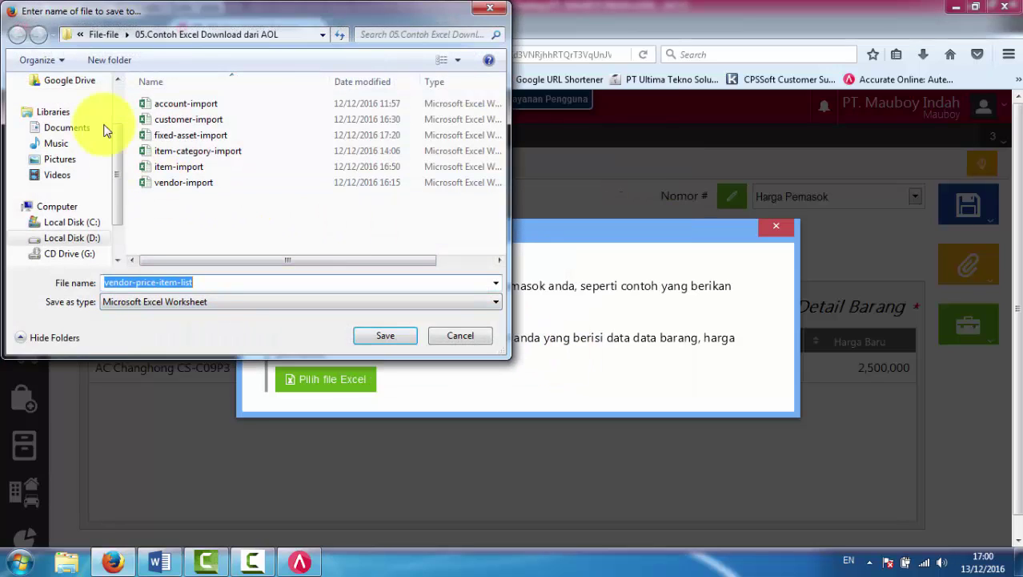
{"action": "left_click", "coordinate": [104, 35]}
{"action": "double_click", "coordinate": [200, 167]}
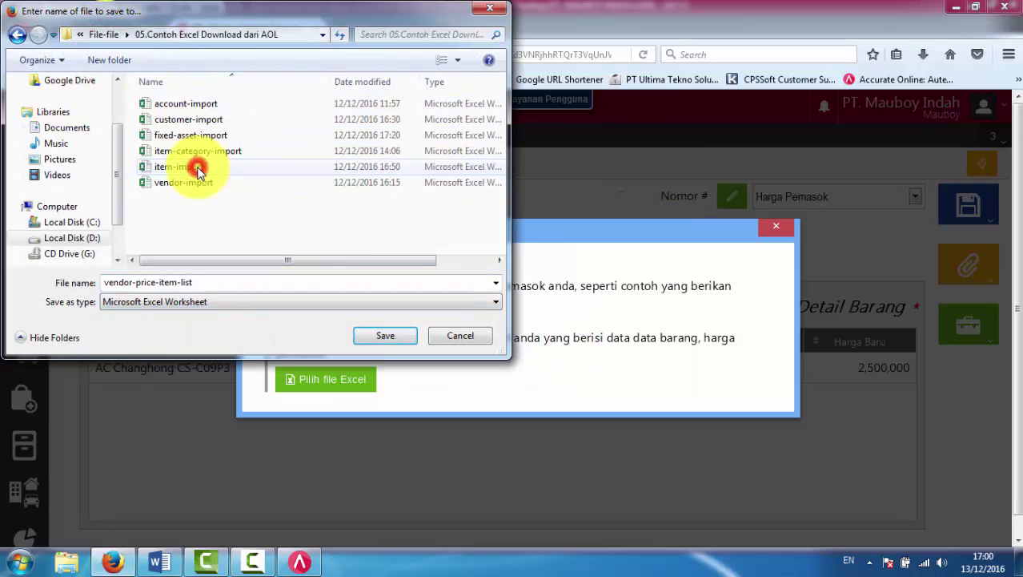
{"action": "double_click", "coordinate": [217, 282]}
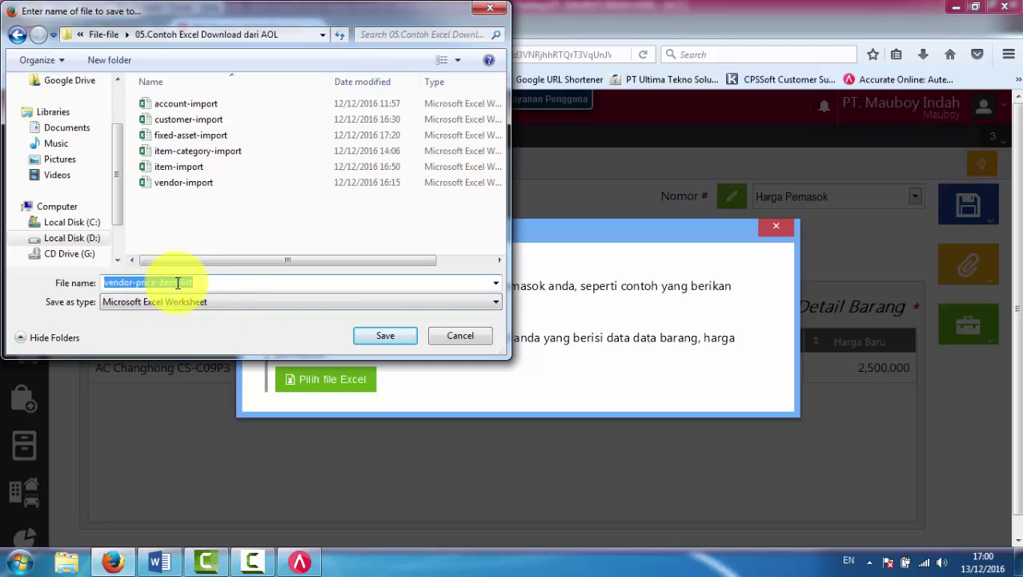
{"action": "left_click", "coordinate": [378, 337]}
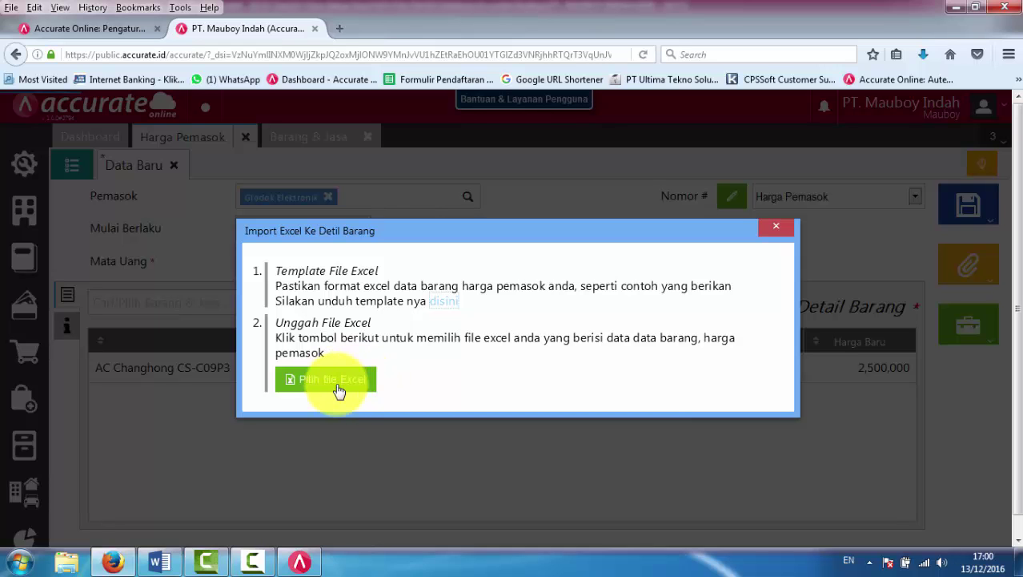
{"action": "left_click", "coordinate": [775, 231]}
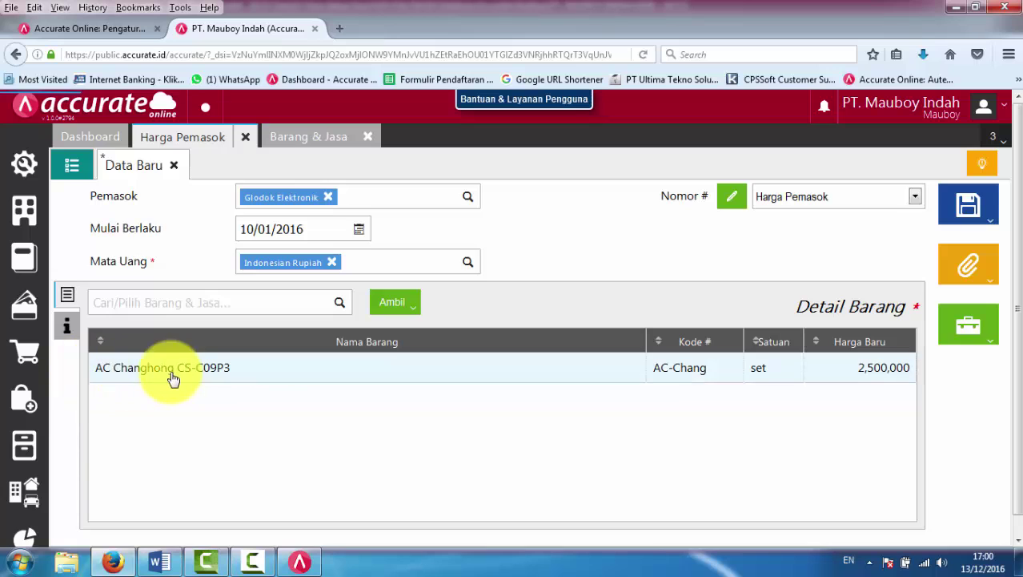
- Save the supplier price record for Glodok Elektronik with the Ajukan Persetujuan option and return to the Harga Pemasok list
{"action": "left_click", "coordinate": [67, 325]}
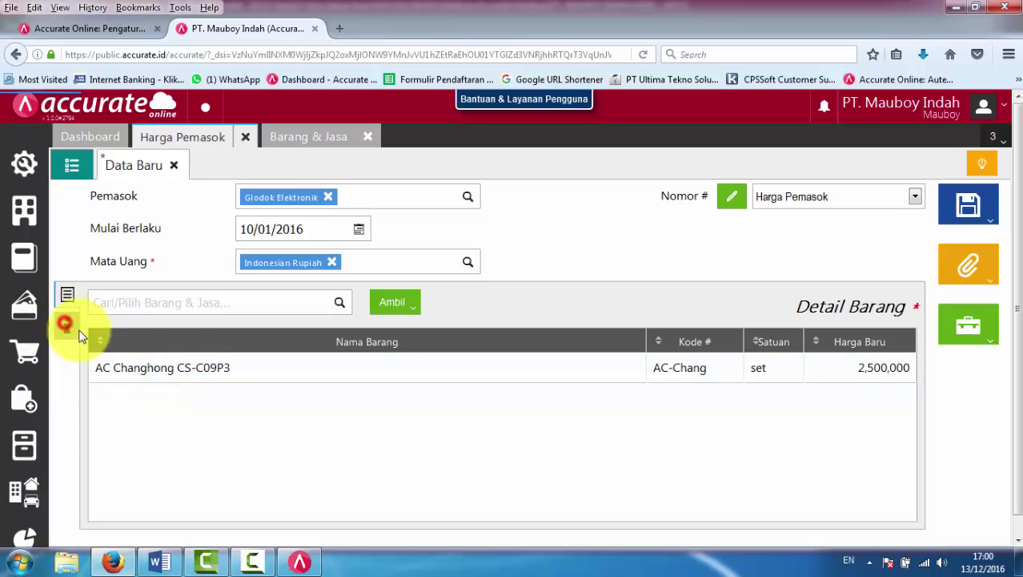
{"action": "left_click", "coordinate": [68, 296]}
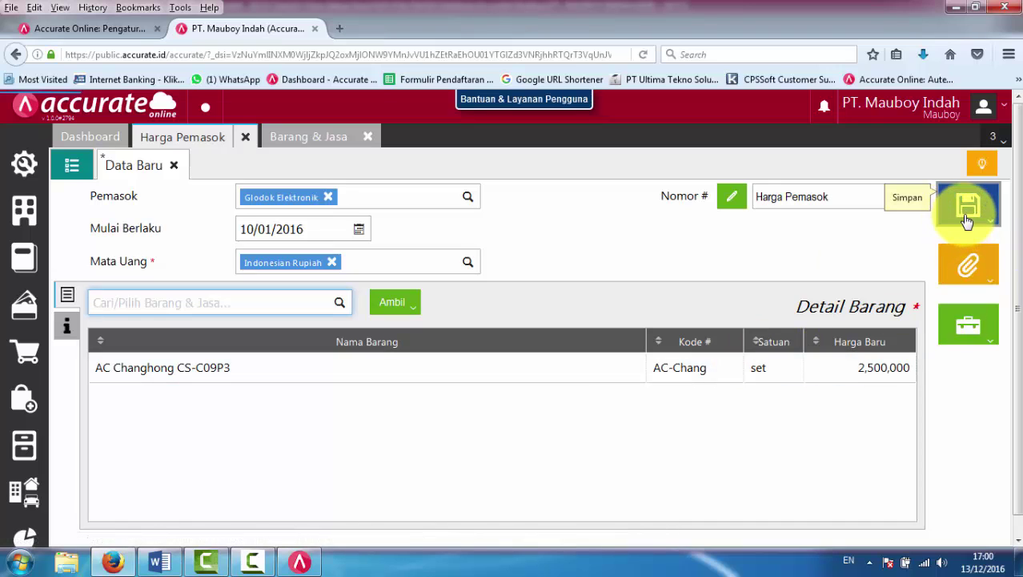
{"action": "mouse_move", "coordinate": [967, 221]}
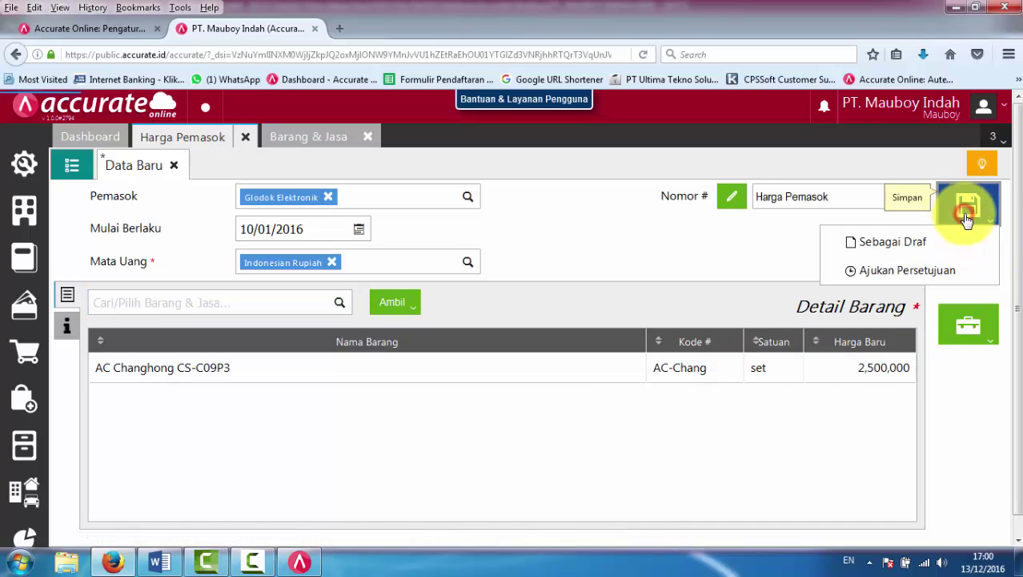
{"action": "left_click", "coordinate": [935, 273]}
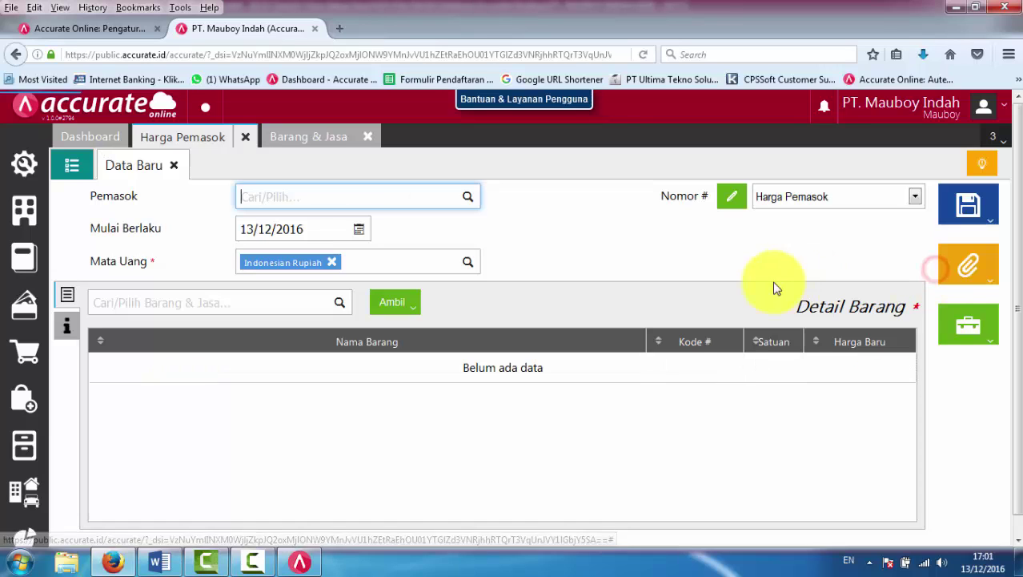
{"action": "left_click", "coordinate": [975, 202]}
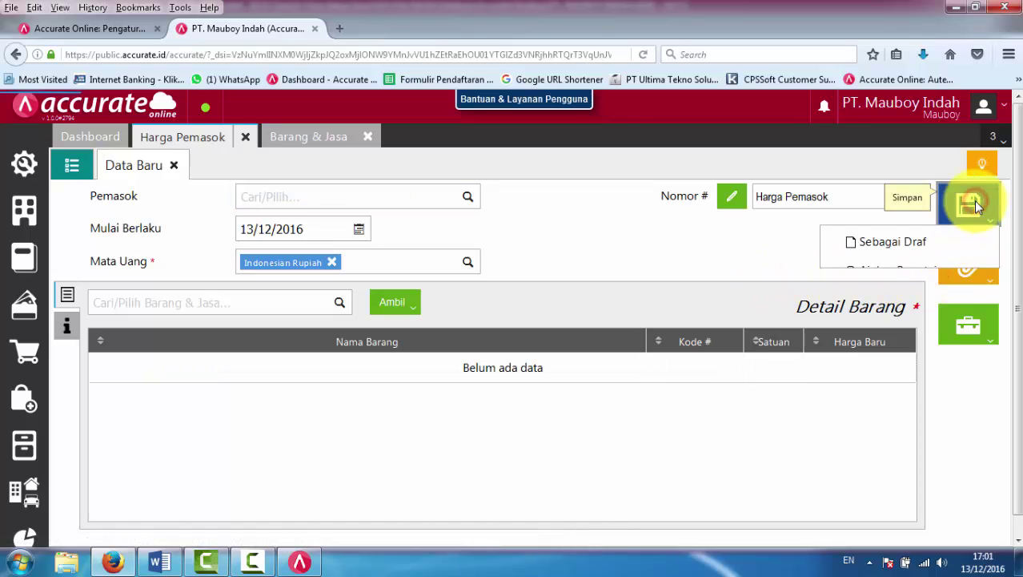
{"action": "left_click", "coordinate": [919, 272]}
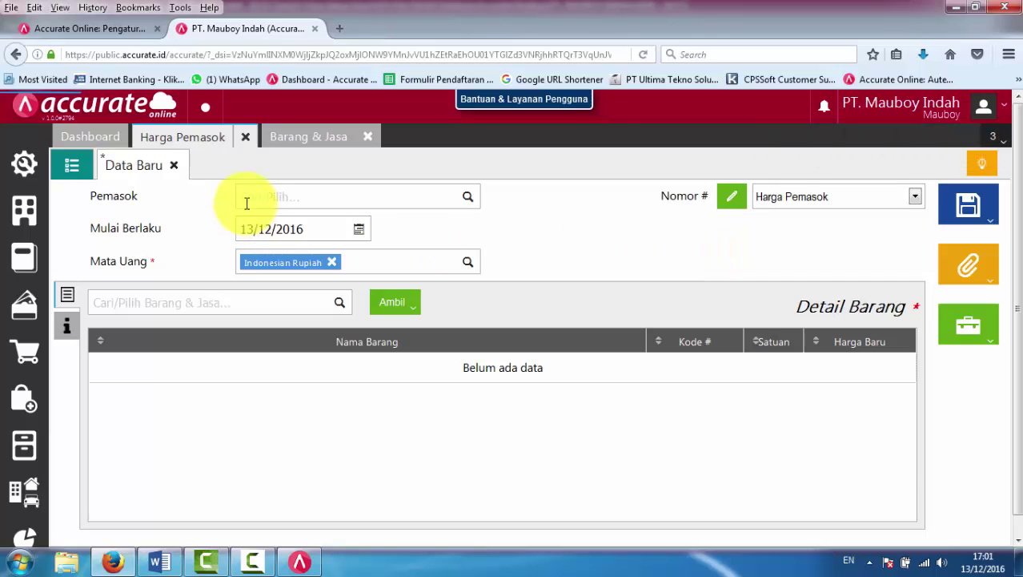
{"action": "left_click", "coordinate": [72, 167]}
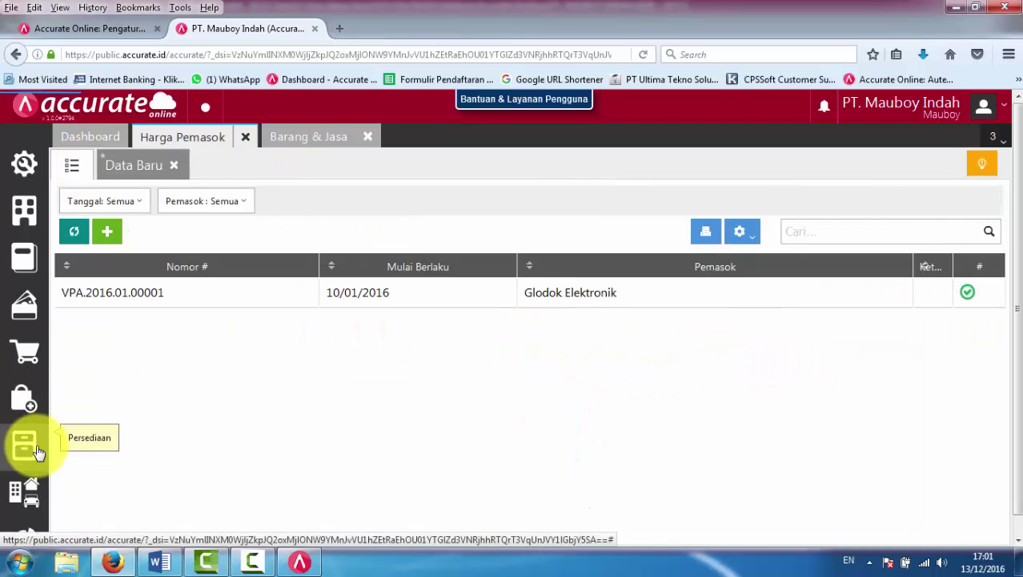
- Start a new purchase invoice (Faktur Pembelian) and choose Glodok Elektronik as its supplier
{"action": "left_click", "coordinate": [22, 398]}
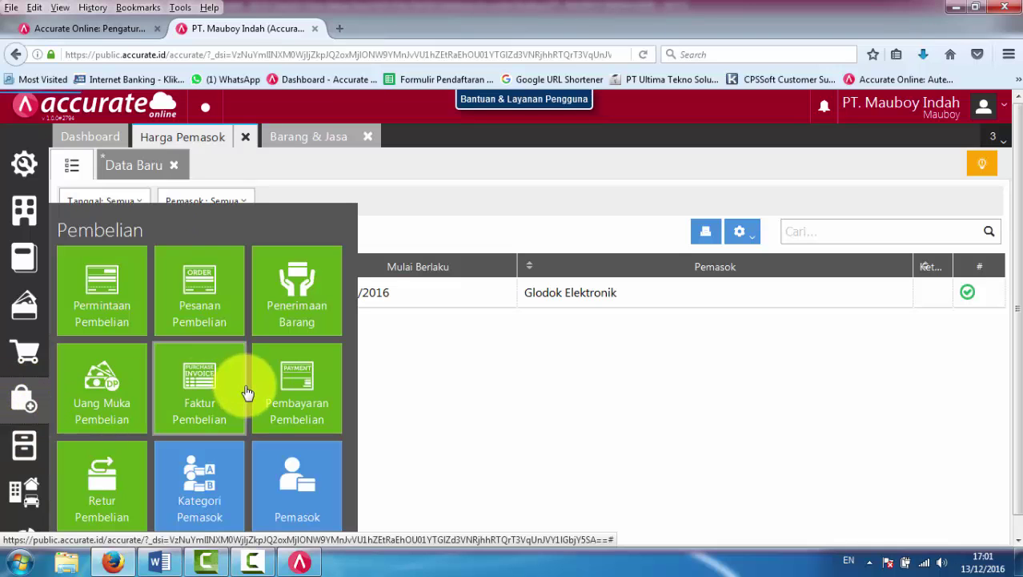
{"action": "left_click", "coordinate": [210, 370]}
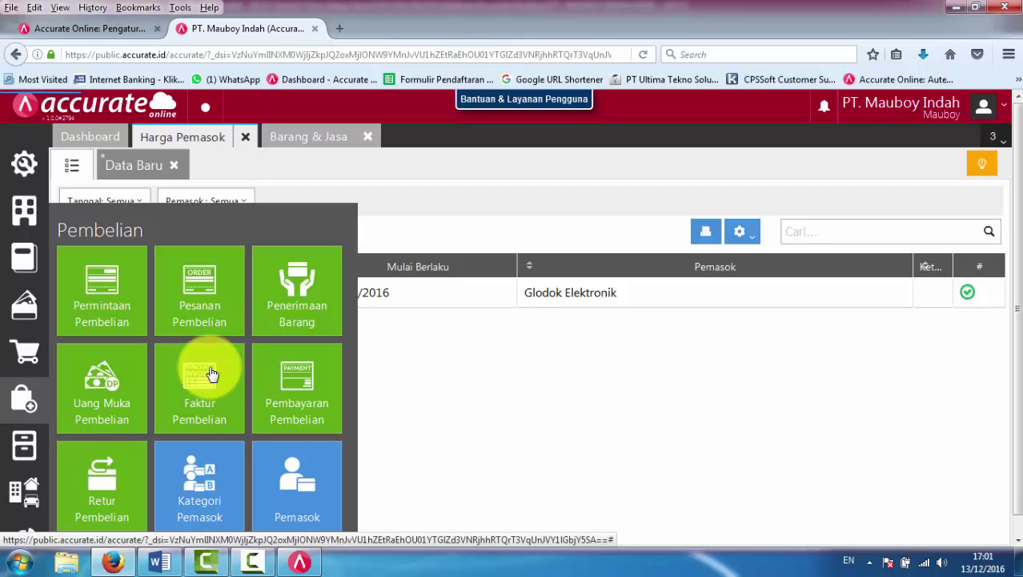
{"action": "left_click", "coordinate": [212, 378]}
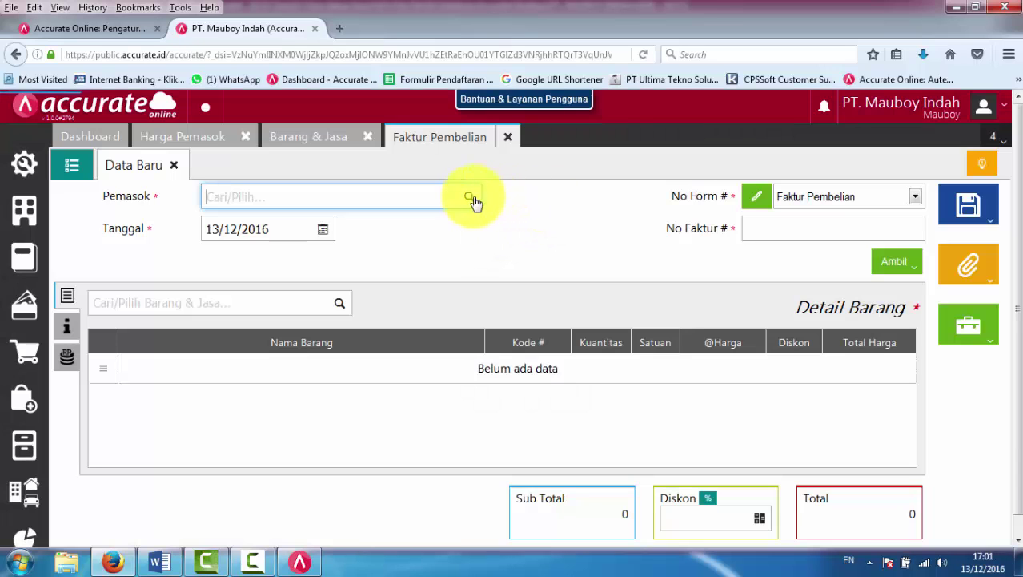
{"action": "left_click", "coordinate": [471, 199]}
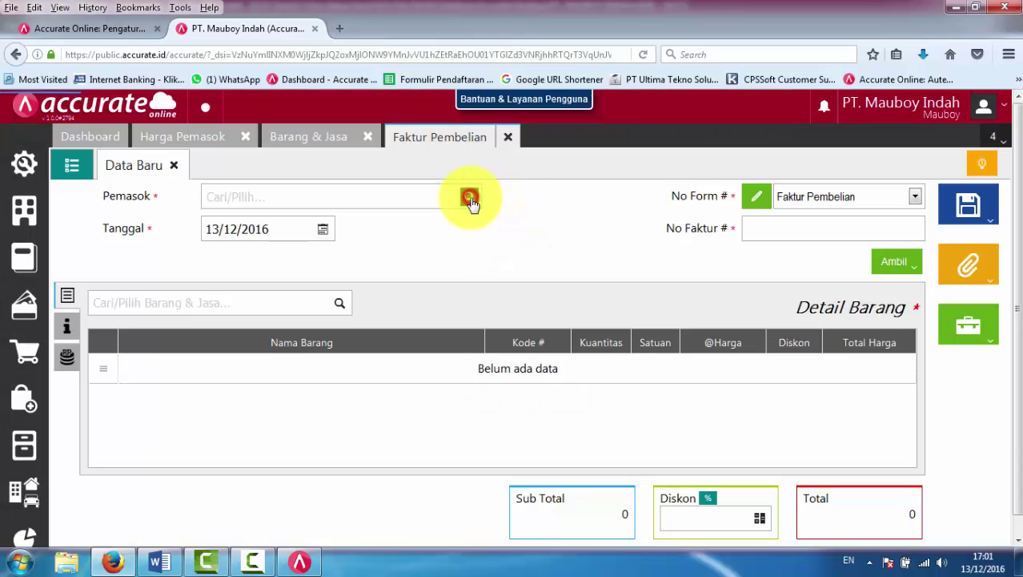
{"action": "left_click", "coordinate": [469, 198]}
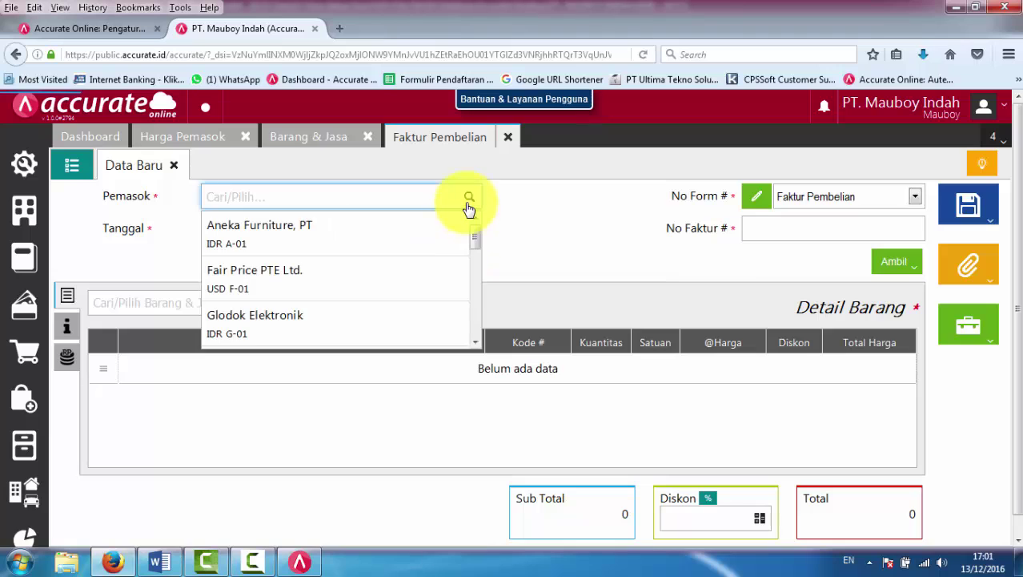
{"action": "left_click", "coordinate": [383, 320]}
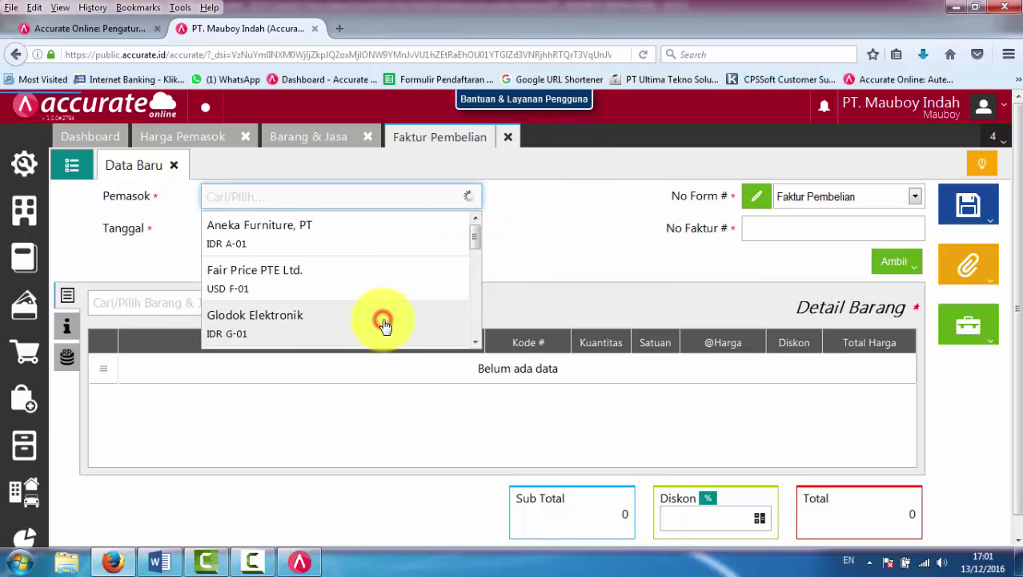
- Enter Glodok 001 as the invoice number (No Faktur) and set the invoice date to 10/01/2016
{"action": "left_click", "coordinate": [777, 231]}
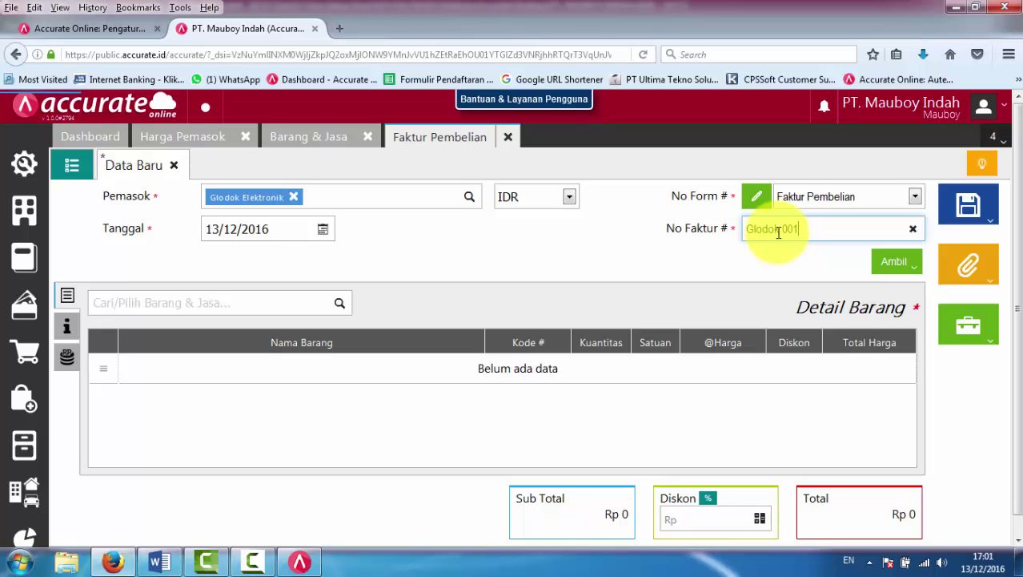
{"action": "left_click", "coordinate": [274, 228]}
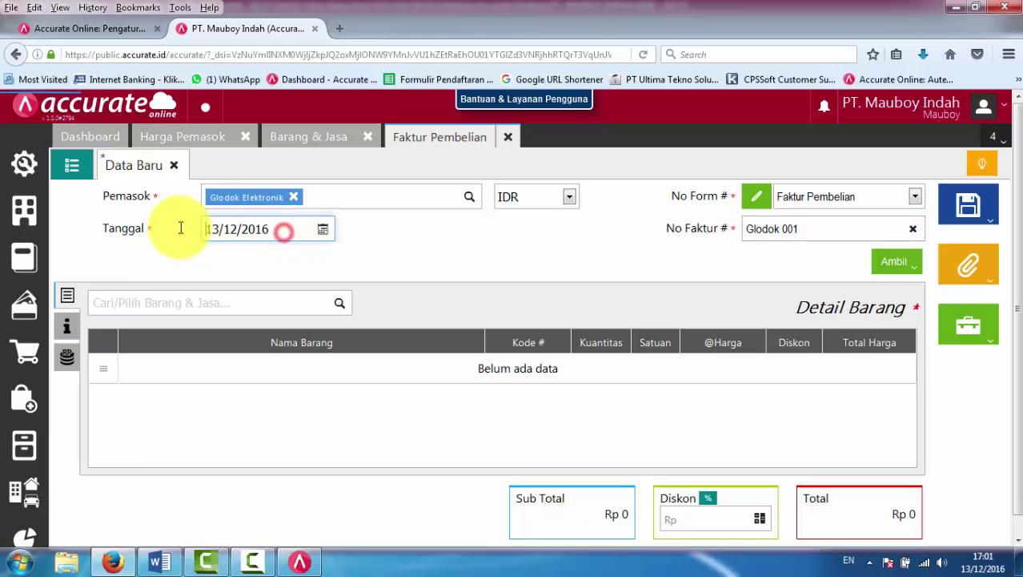
{"action": "left_click_drag", "start_coordinate": [204, 228], "coordinate": [298, 230]}
{"action": "type", "text": "10/01/"}
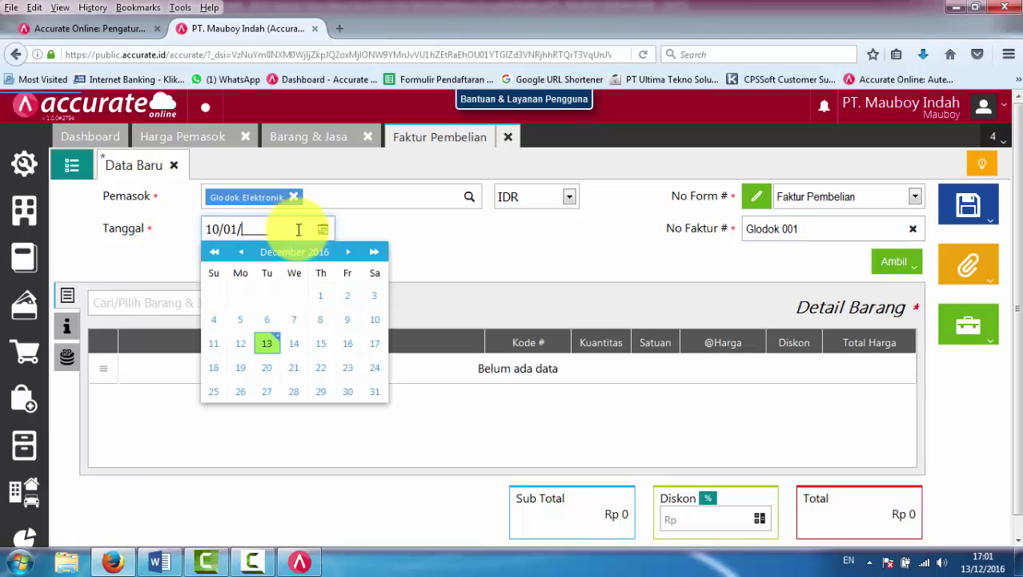
{"action": "type", "text": "2016"}
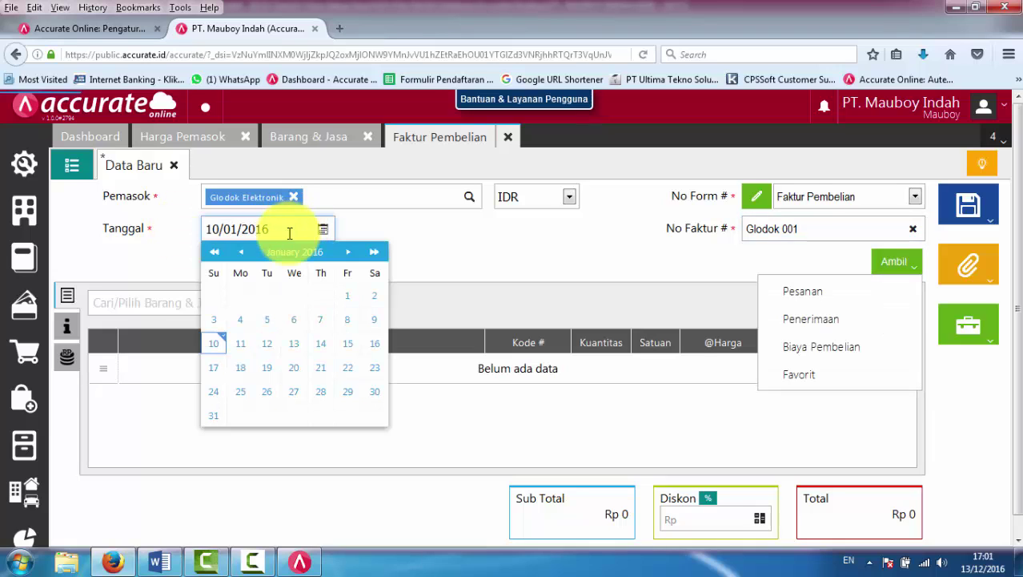
{"action": "left_click", "coordinate": [214, 351]}
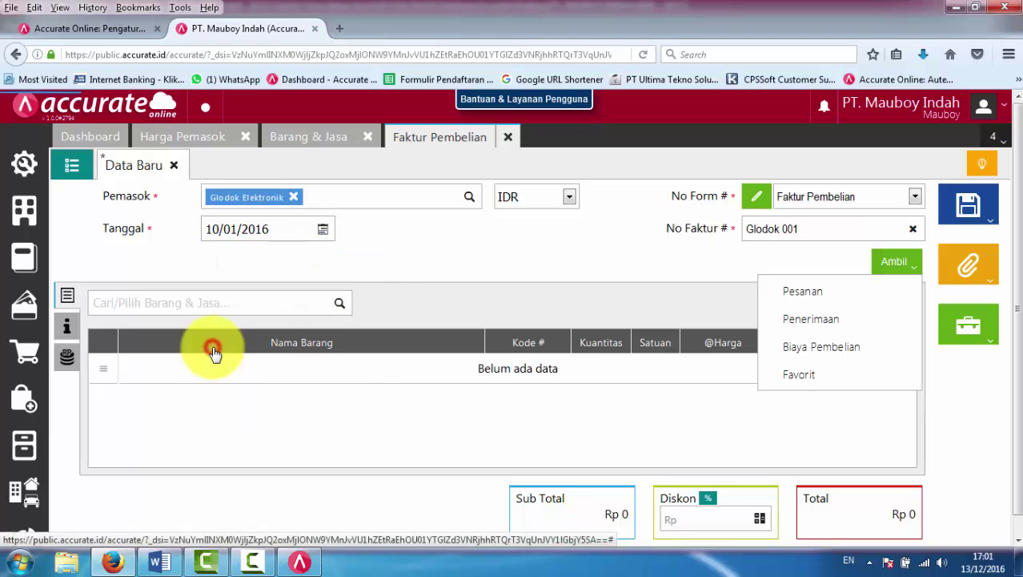
- Add one set of AC Changhong CS-C09P3 to the purchase invoice and save the invoice with the Ajukan Persetujuan option
{"action": "left_click", "coordinate": [343, 304]}
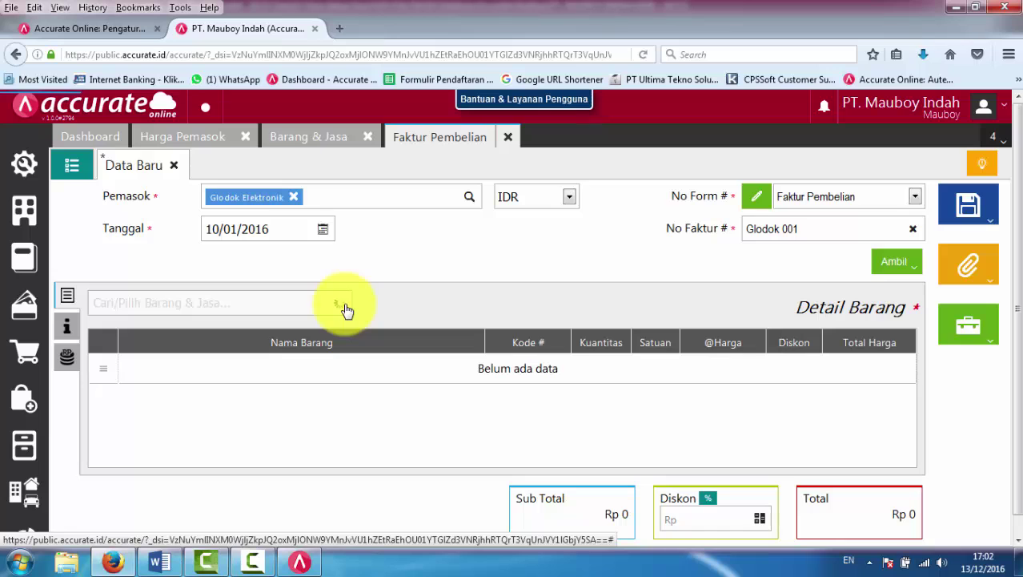
{"action": "left_click", "coordinate": [223, 340]}
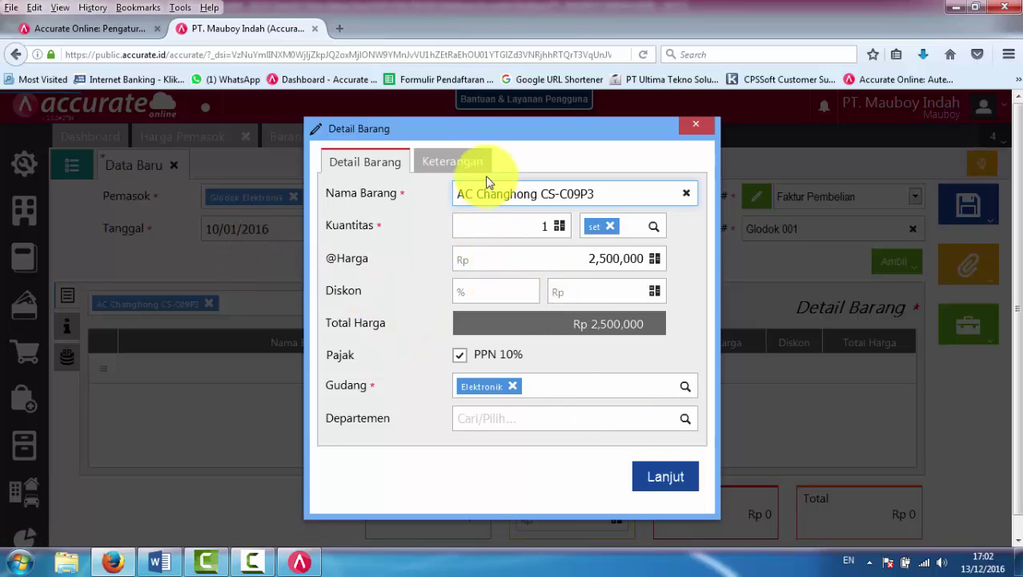
{"action": "left_click", "coordinate": [687, 491]}
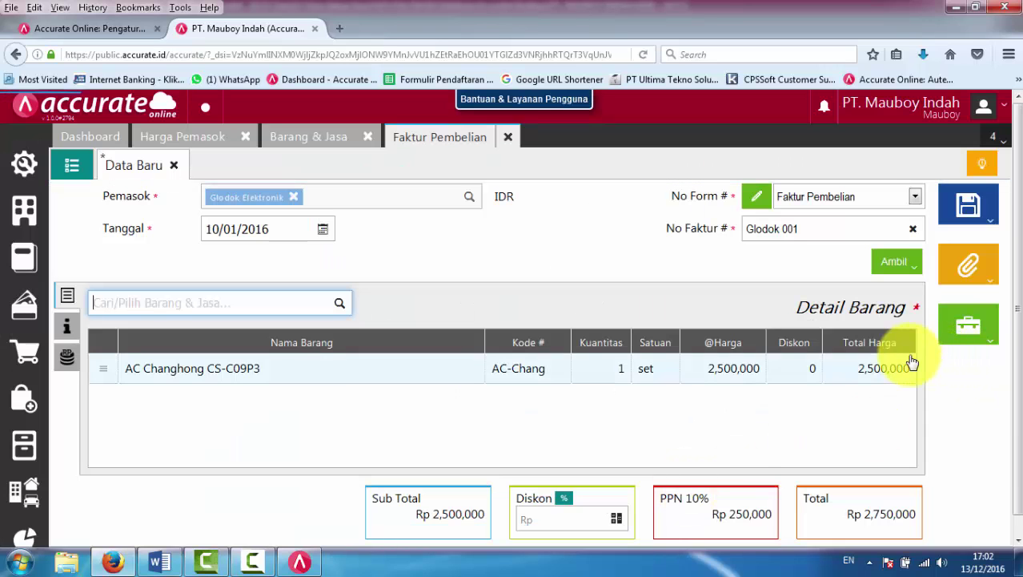
{"action": "left_click", "coordinate": [970, 221]}
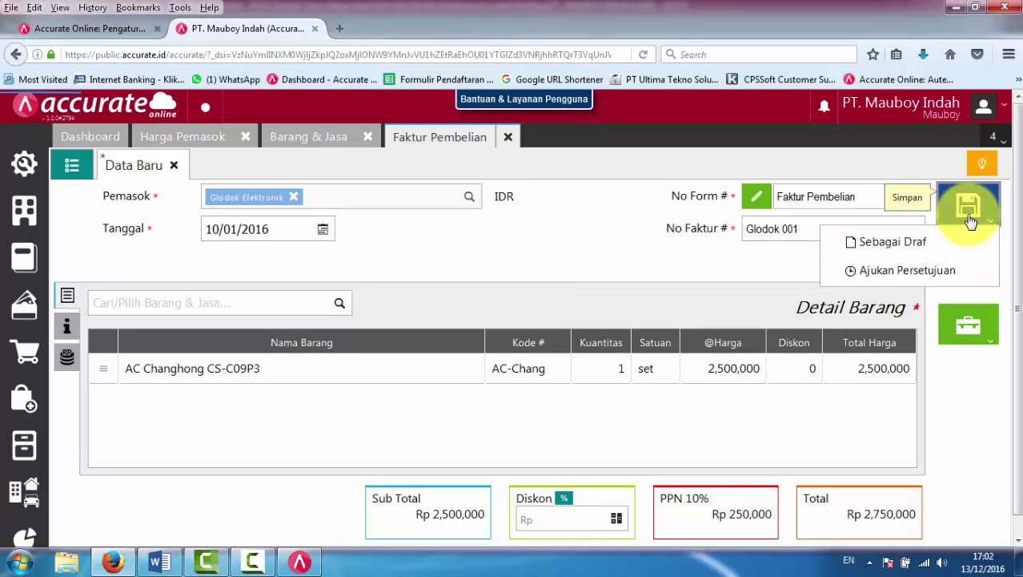
{"action": "left_click", "coordinate": [918, 274]}
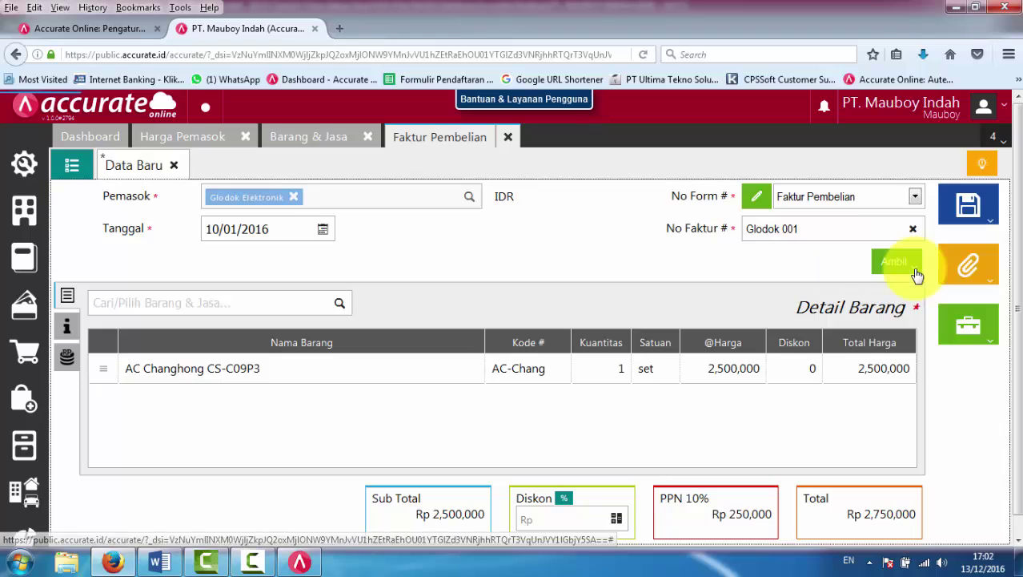